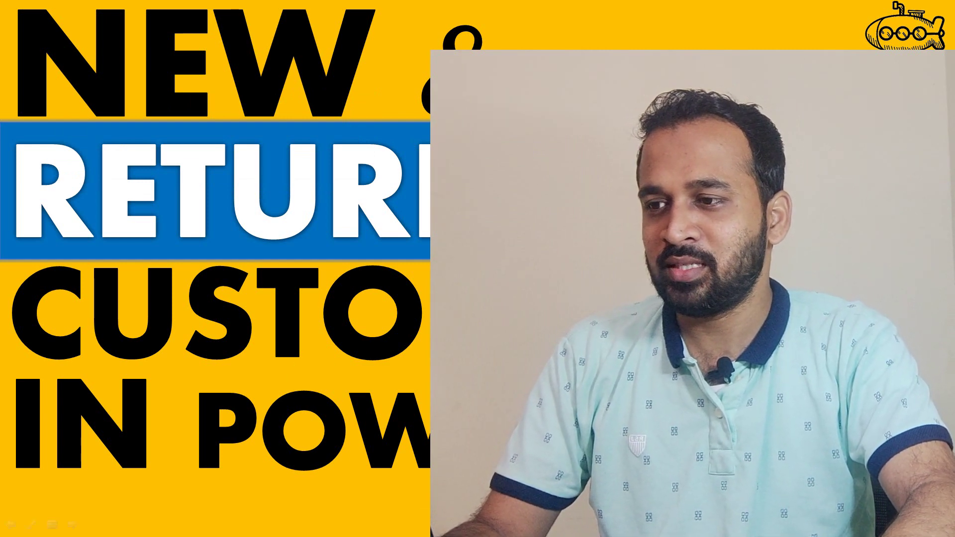
- Switch to Power BI Desktop with the New & Returning report page showing
key(alt+Tab)
key(alt+Tab)
key(alt+Tab)
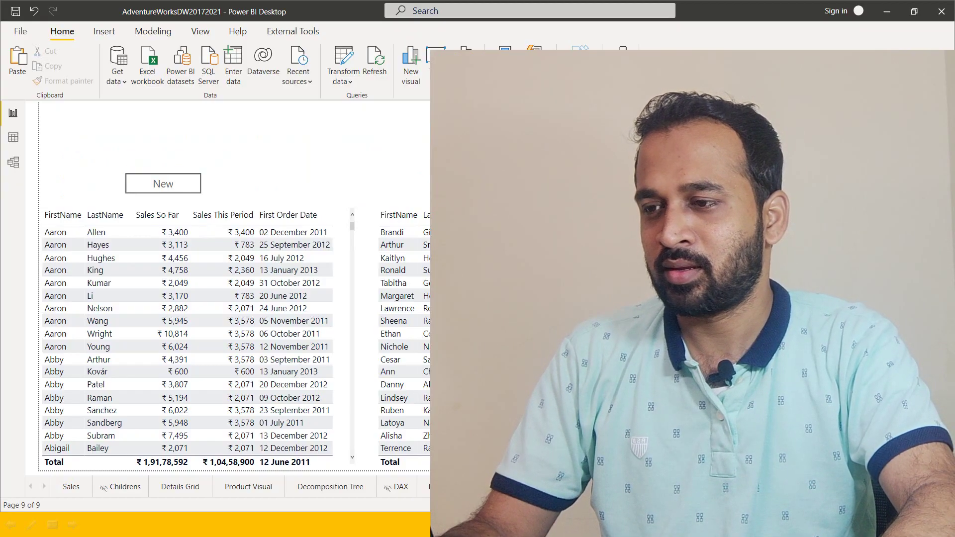
click(348, 146)
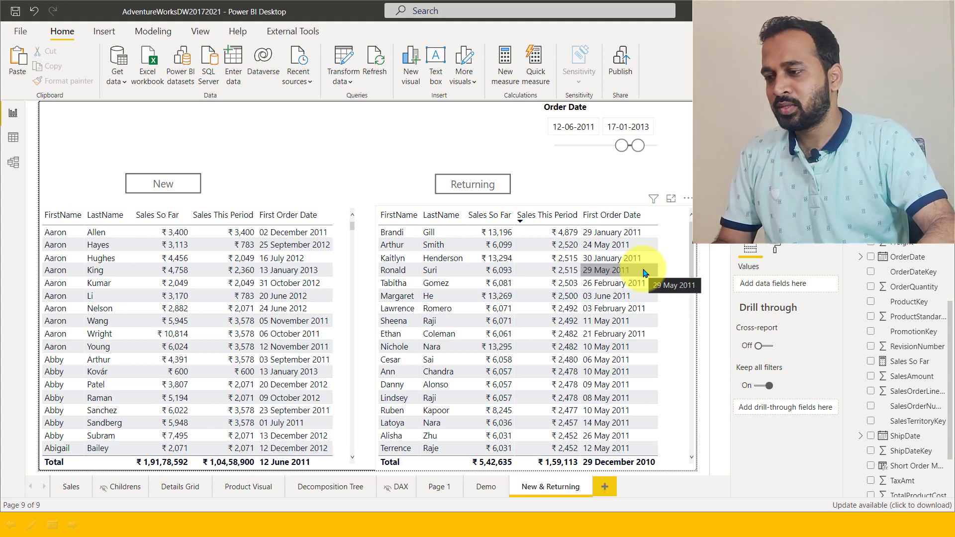
- Select the New customers table and examine its source fields in DimCustomer and FactInternetSales
click(347, 223)
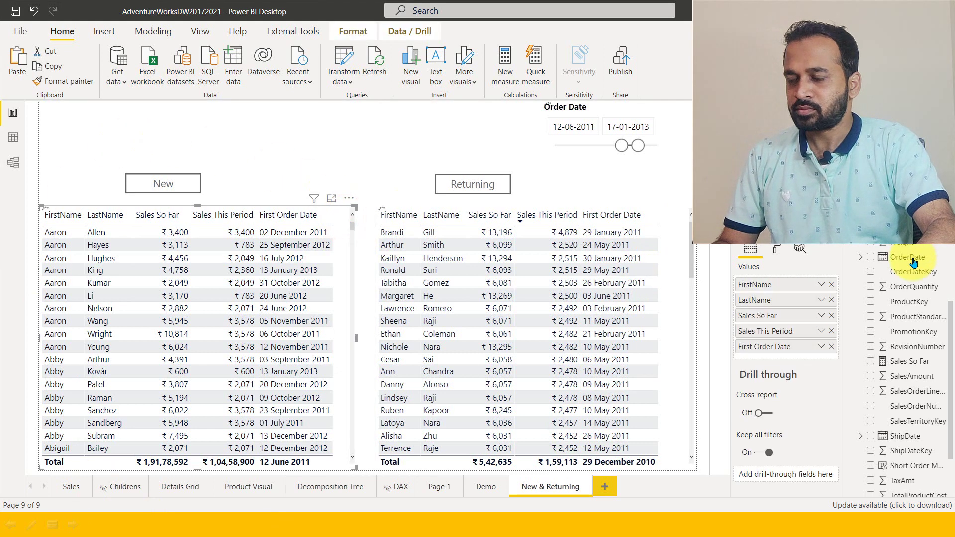
scroll(910, 258, up, 2)
scroll(900, 243, up, 8)
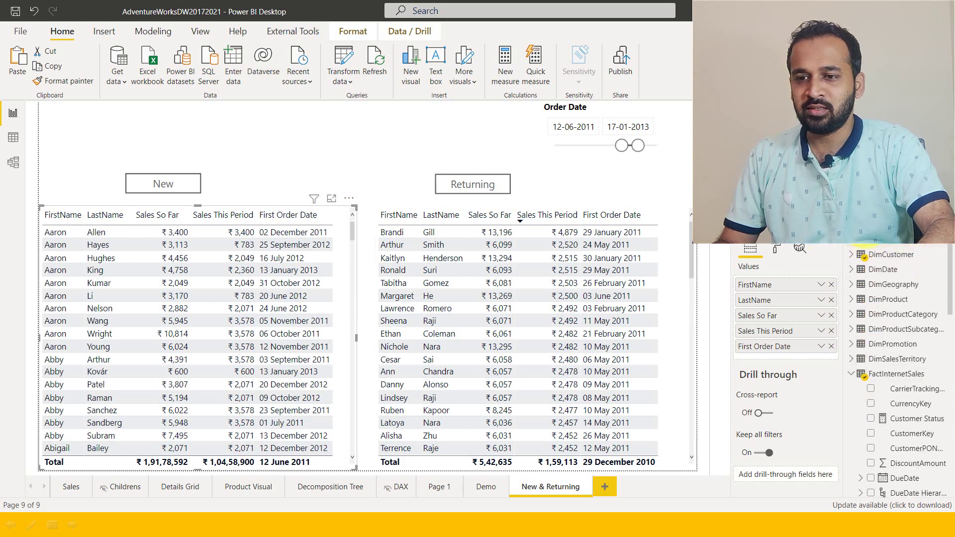
scroll(895, 373, down, 2)
scroll(918, 286, up, 6)
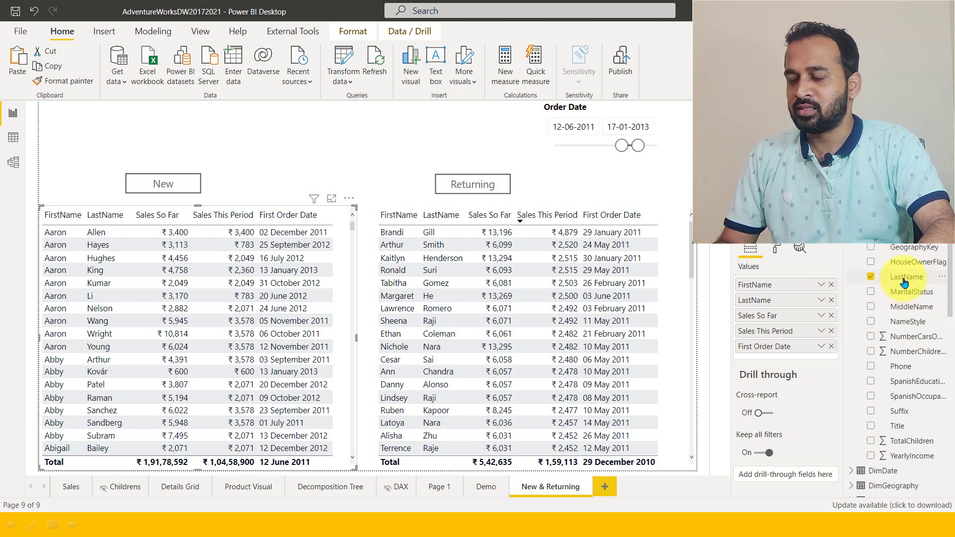
scroll(904, 282, up, 2)
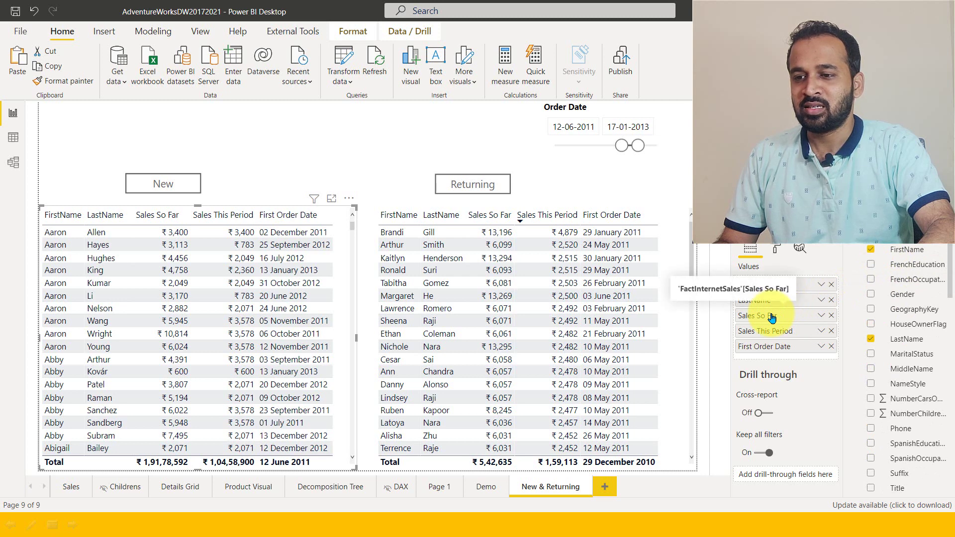
scroll(904, 256, up, 4)
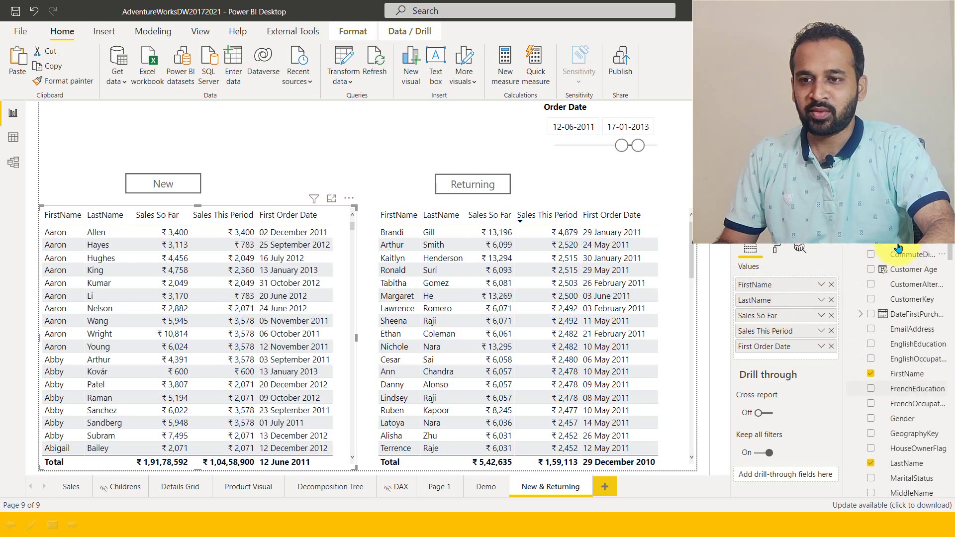
scroll(925, 328, down, 10)
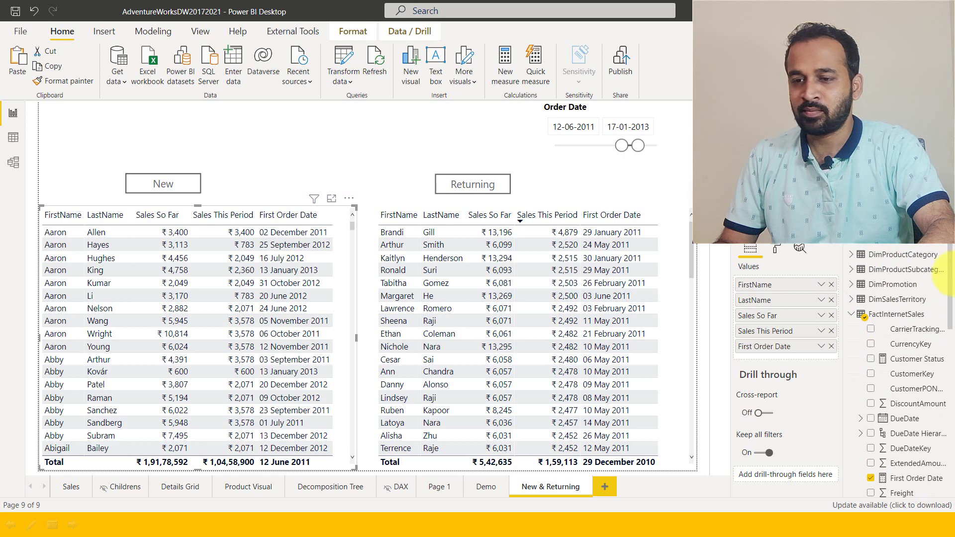
scroll(910, 367, down, 5)
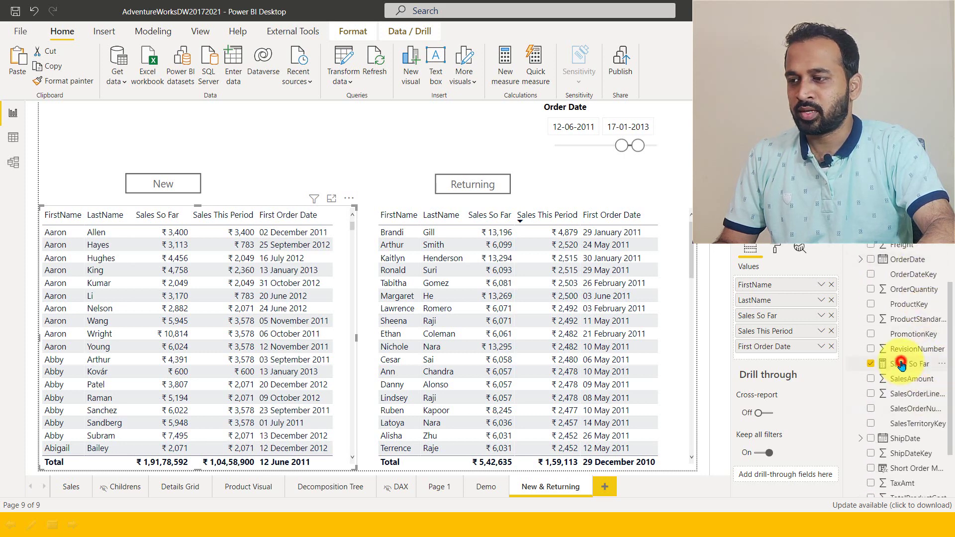
- Inspect the DAX formula of the Sales So Far measure at a larger text size, then close it without changes
click(902, 363)
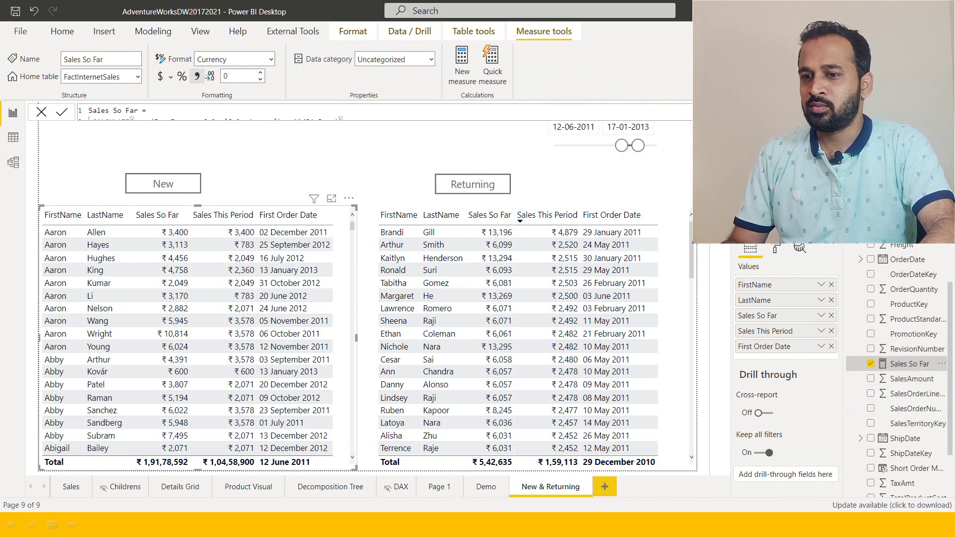
scroll(163, 120, up, 2)
scroll(163, 115, up, 1)
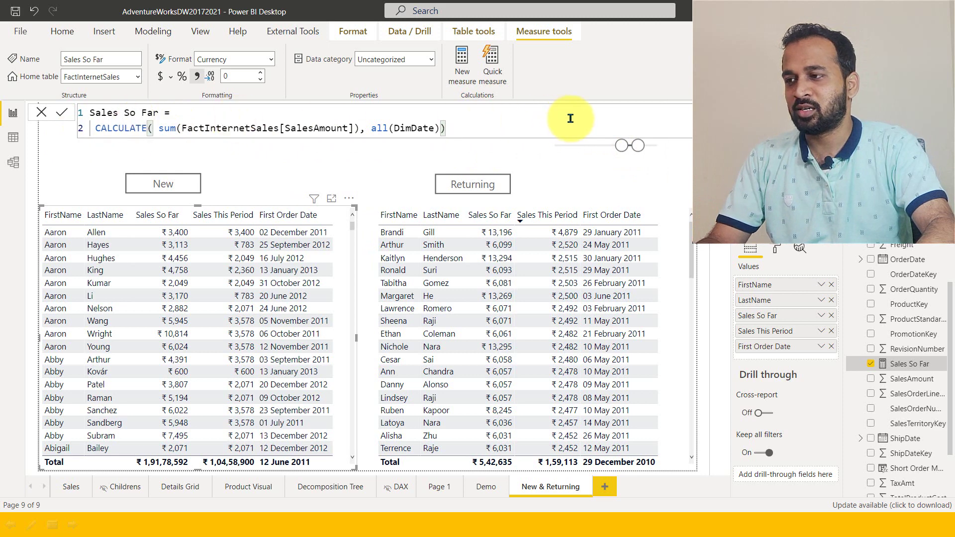
click(40, 113)
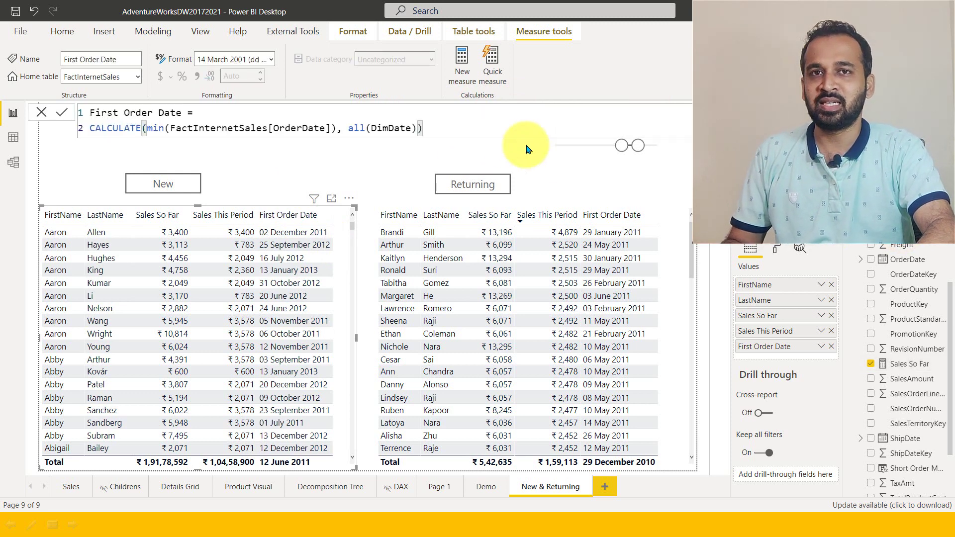
- Enlarge the First Order Date formula, highlight its all(DimDate) filter argument, and close the formula without changes
ctrl+scroll(254, 124, up, 3)
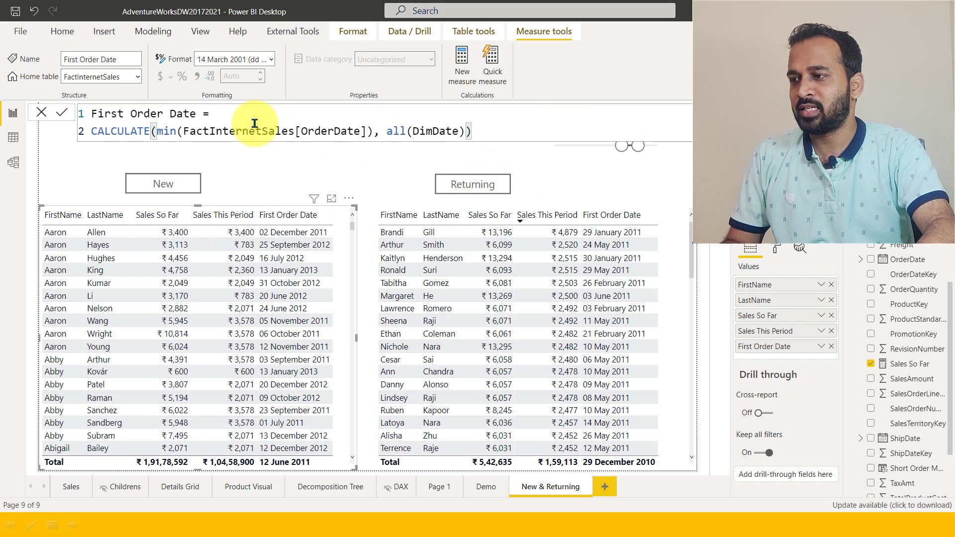
ctrl+scroll(254, 124, up, 1)
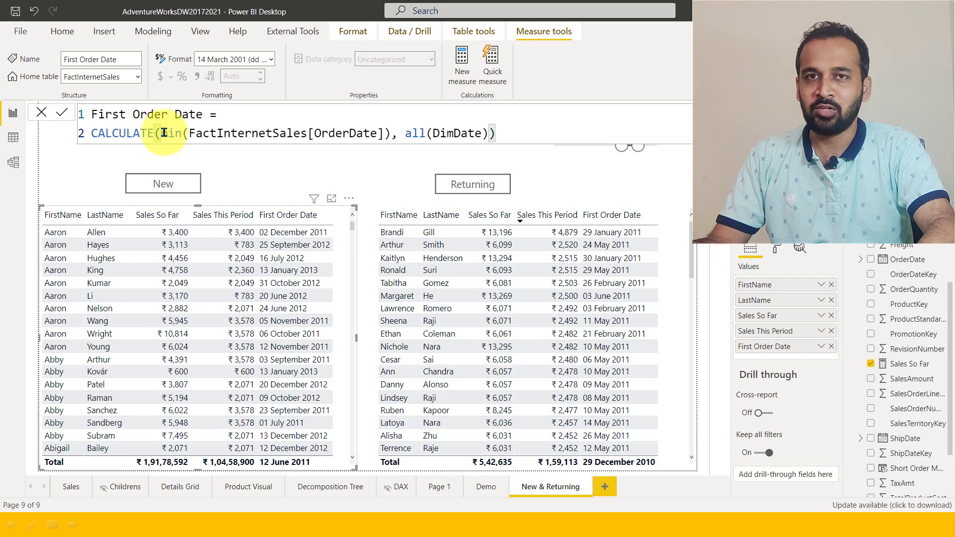
drag(216, 133, 489, 131)
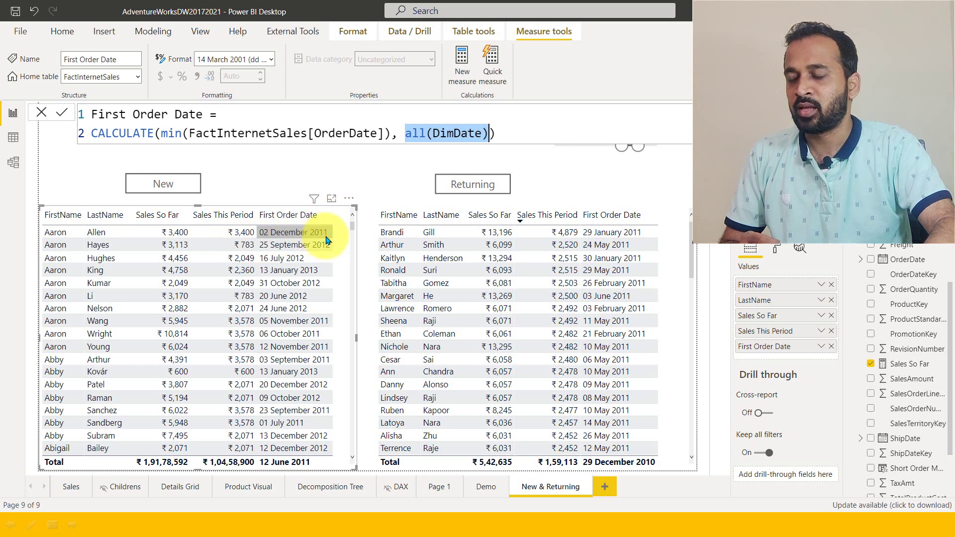
click(50, 115)
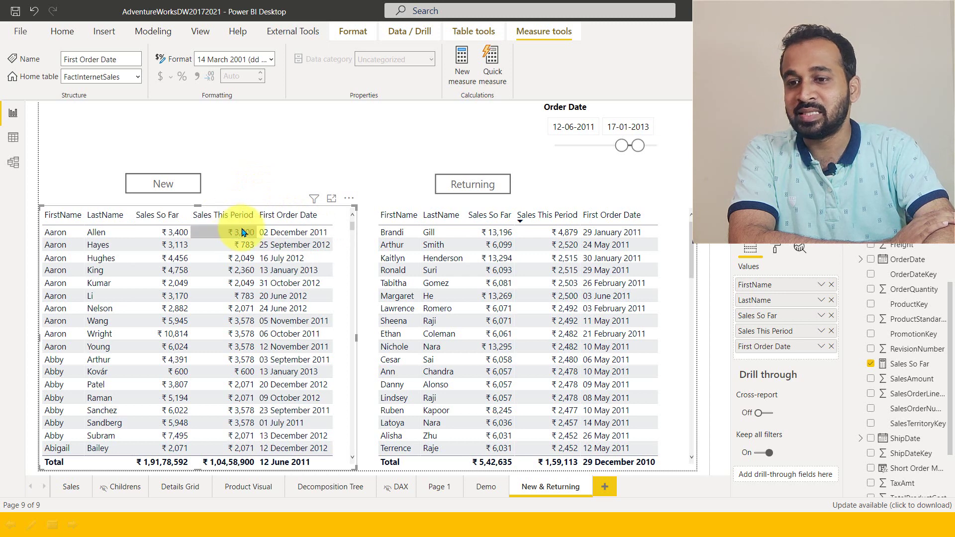
- Find the SalesAmt measure behind the Sales This Period column, review its formula, and close it
scroll(930, 278, up, 5)
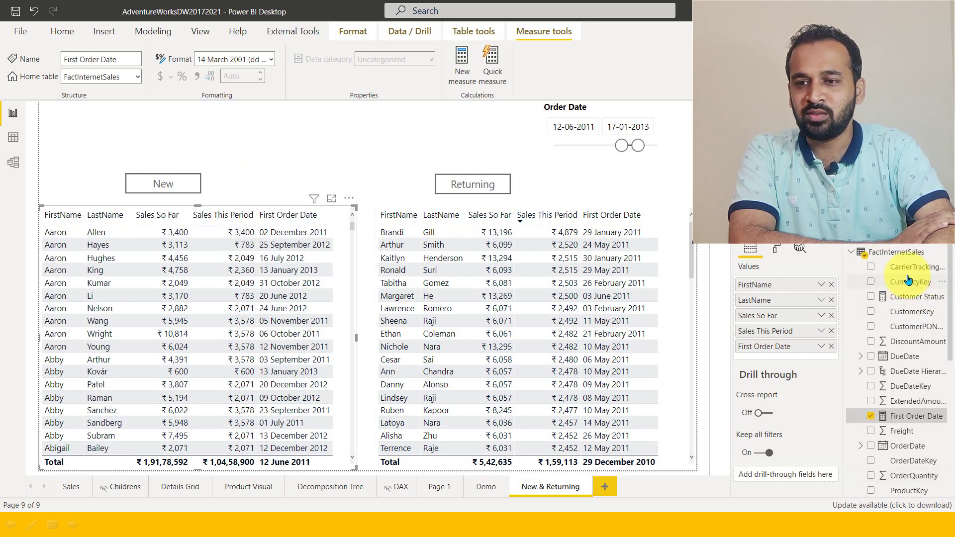
scroll(895, 372, up, 2)
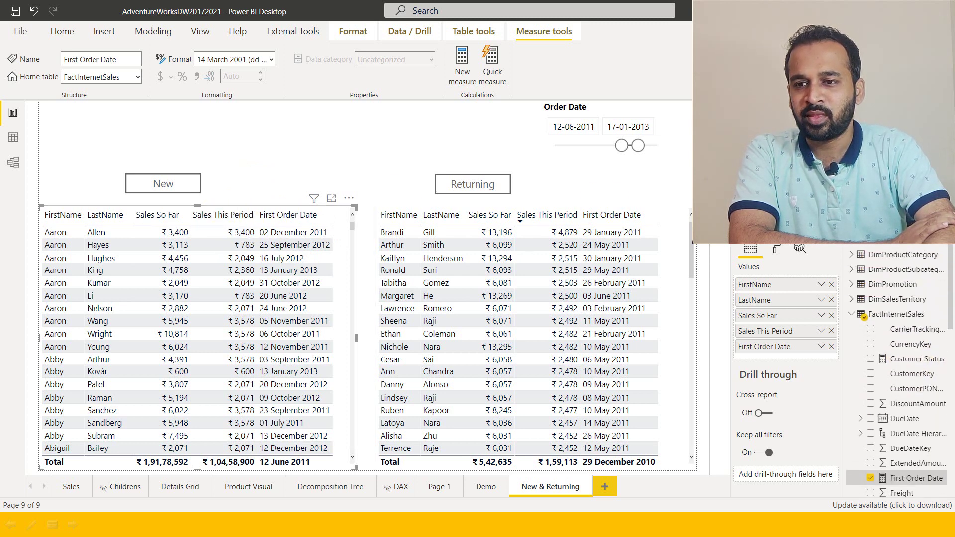
scroll(894, 373, up, 2)
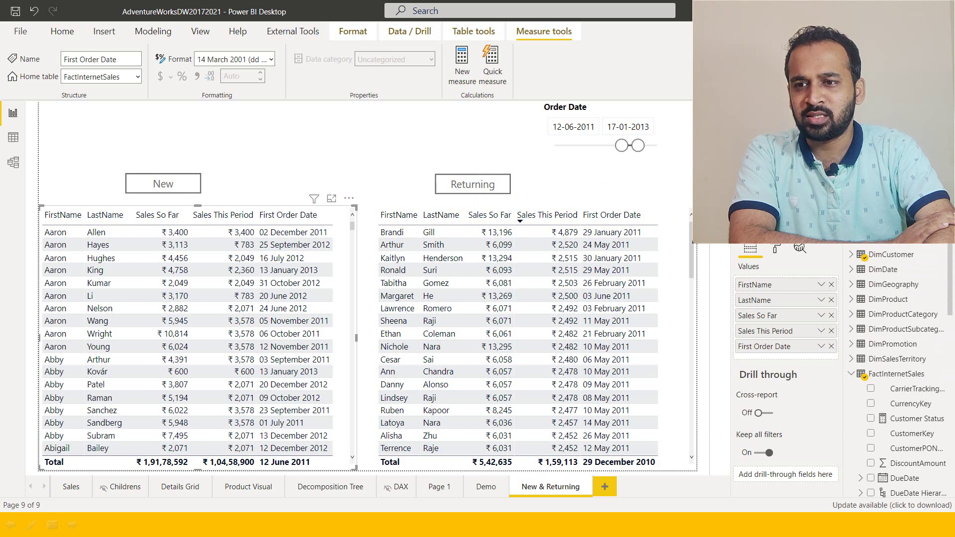
scroll(905, 478, down, 2)
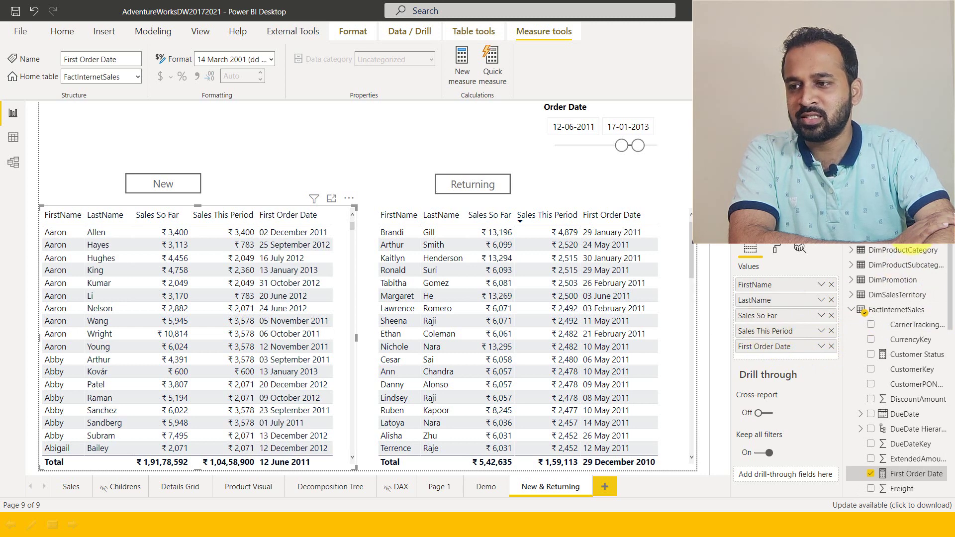
scroll(895, 348, down, 3)
scroll(895, 348, up, 3)
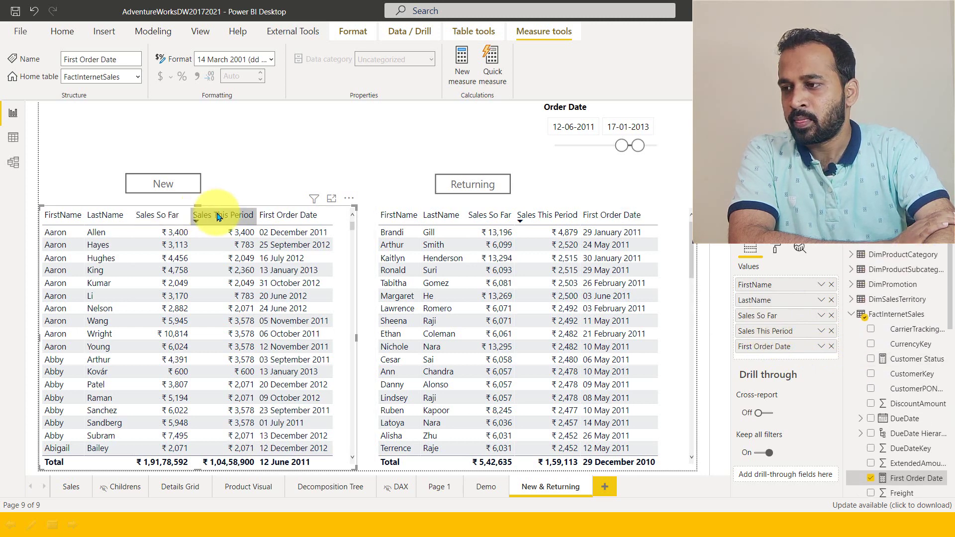
scroll(895, 373, up, 2)
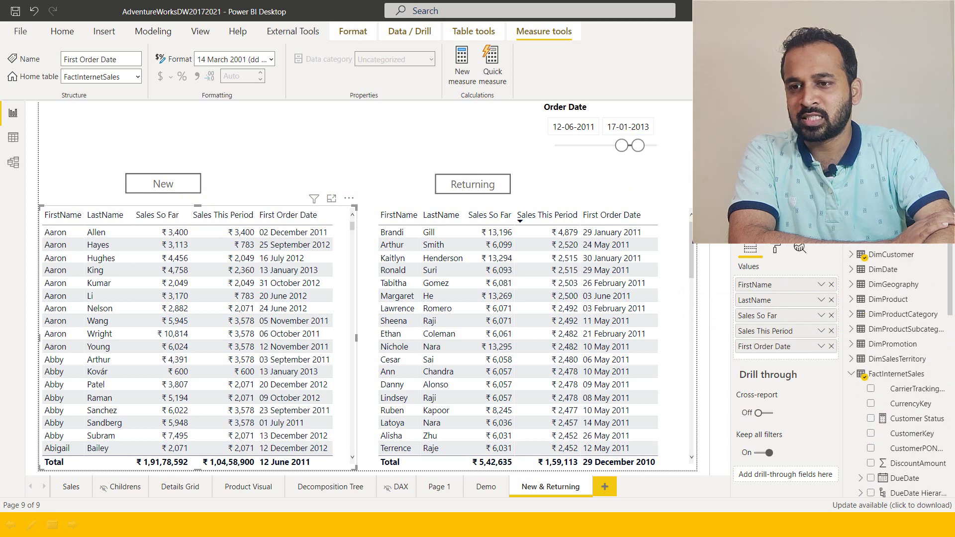
click(895, 240)
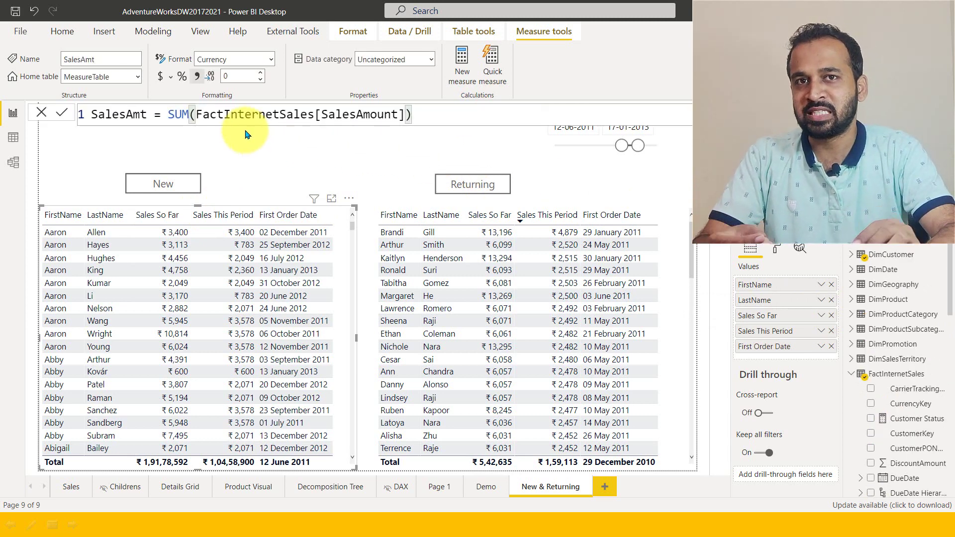
click(318, 174)
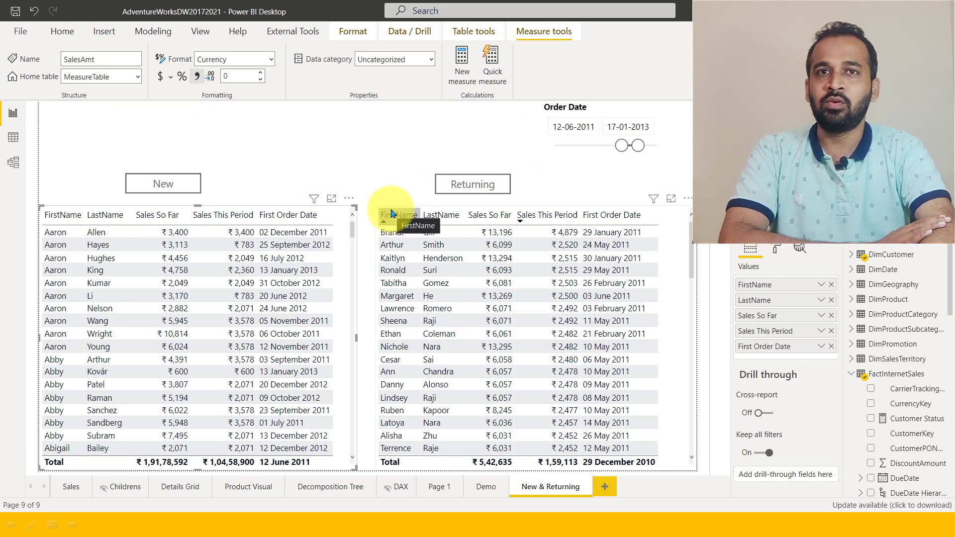
- In the Customer Status measure, break the AND condition onto a new line before the second _FirstOrderDate
scroll(906, 318, down, 5)
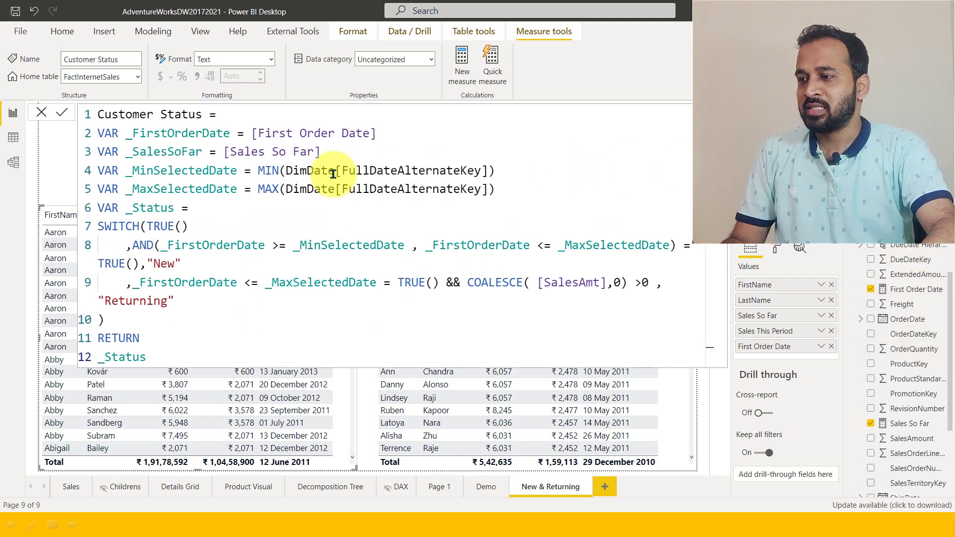
click(426, 243)
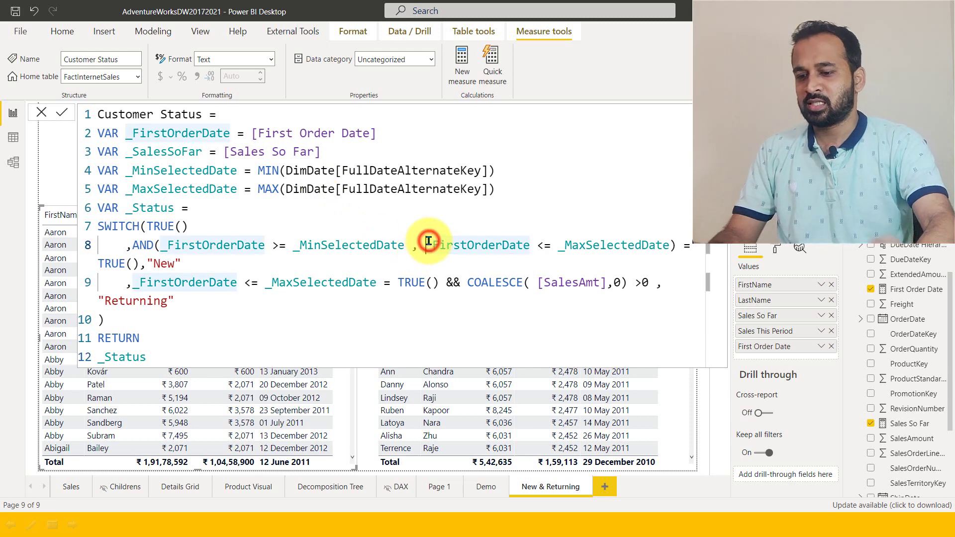
key(shift+Return)
- Move the && COALESCE([SalesAmt],0) >0 part of the "Returning" condition in Customer Status onto its own line
key(Down)
key(ctrl+Right)
key(ctrl+Right)
key(ctrl+Right)
key(ctrl+Right)
key(ctrl+Right)
key(ctrl+Right)
key(ctrl+Right)
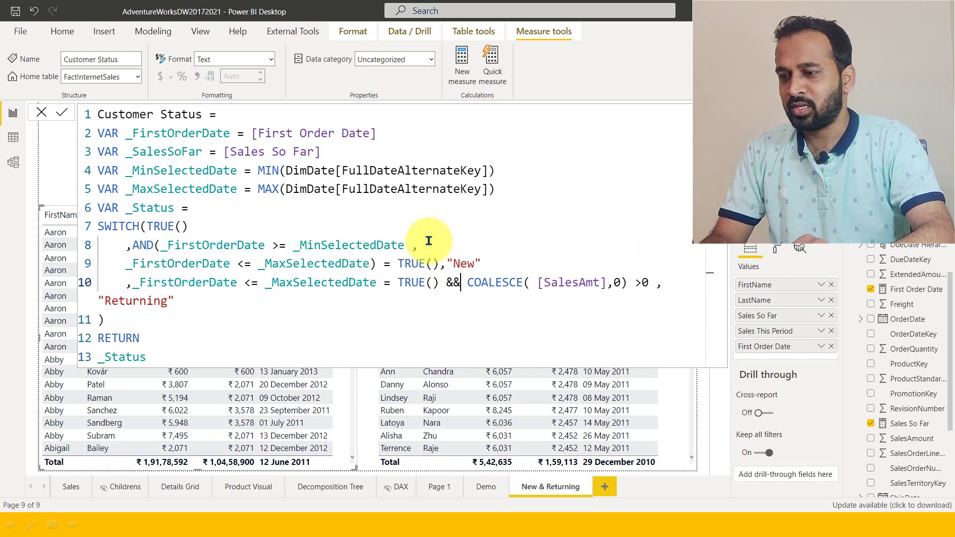
key(Left)
key(shift+Return)
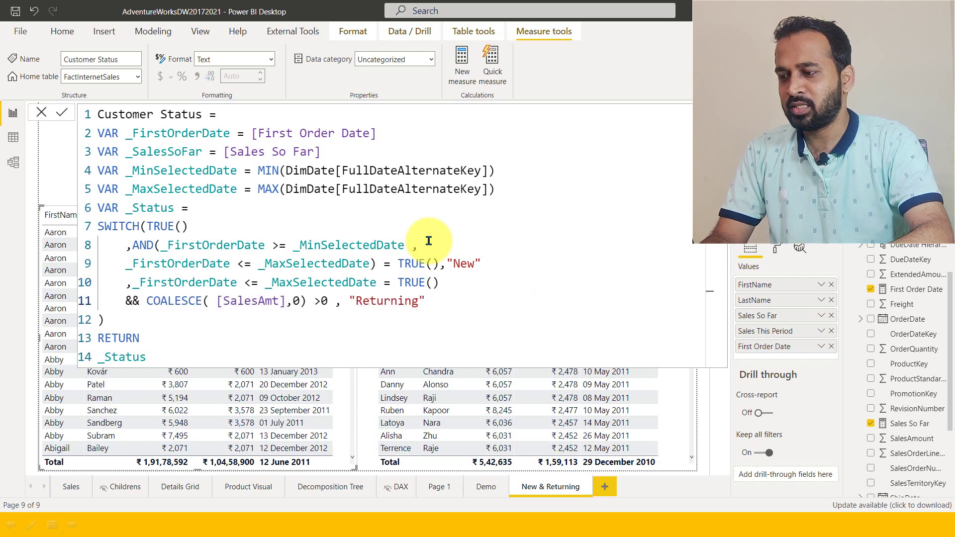
- Highlight the _FirstOrderDate variable line in the Customer Status formula to review its definition
key(ctrl+Home)
key(Down)
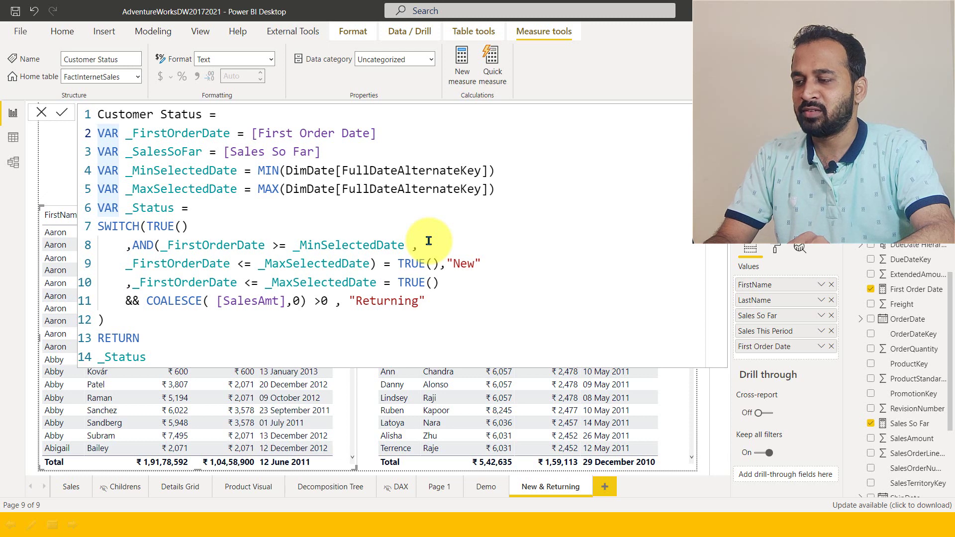
key(ctrl+shift+Right)
key(ctrl+shift+Right)
key(ctrl+shift+Right)
key(ctrl+shift+Right)
key(ctrl+shift+Right)
key(ctrl+shift+Right)
key(ctrl+shift+Right)
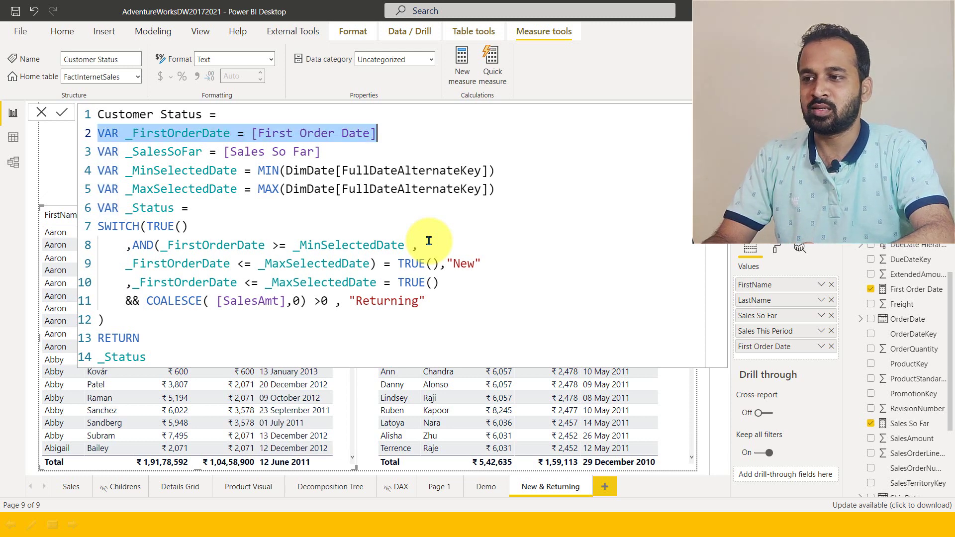
key(End)
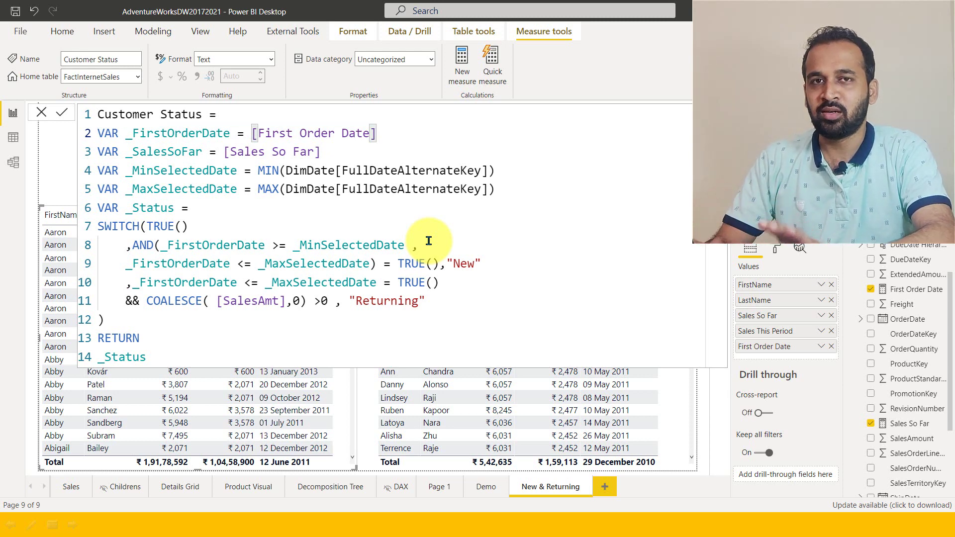
- Highlight the _SalesSoFar variable in the Customer Status formula and review its reference to the Sales So Far measure
key(Down)
key(Home)
key(ctrl+shift+Right)
key(ctrl+shift+Right)
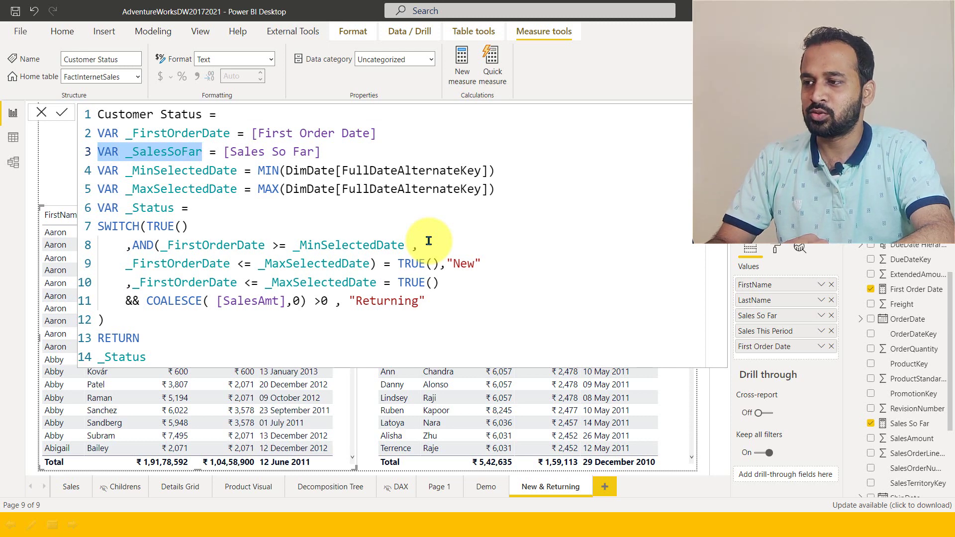
key(ctrl+Right)
key(ctrl+Right)
key(ctrl+Right)
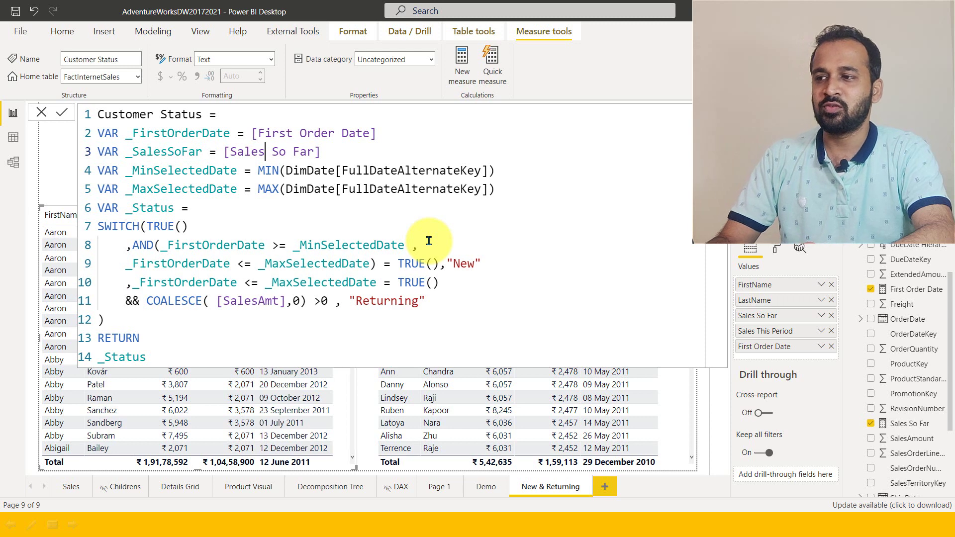
key(ctrl+End)
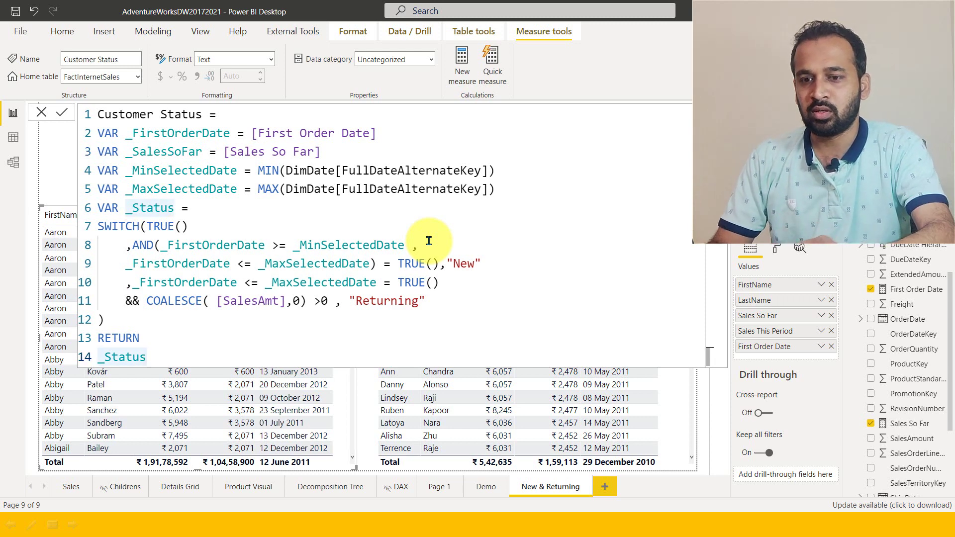
- Highlight the _MinSelectedDate variable in the Customer Status formula to examine its declaration
key(ctrl+Home)
key(Down)
key(Down)
key(Down)
key(ctrl+shift+Right)
key(ctrl+shift+Right)
key(Right)
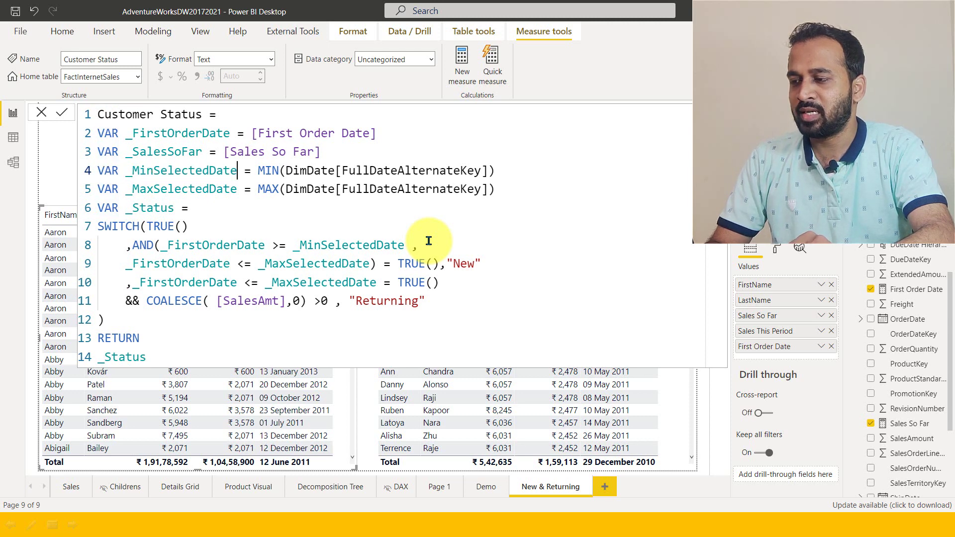
- Highlight the MIN(DimDate[FullDateAlternateKey]) expression assigned to _MinSelectedDate in the Customer Status formula to review it
key(ctrl+shift+Left)
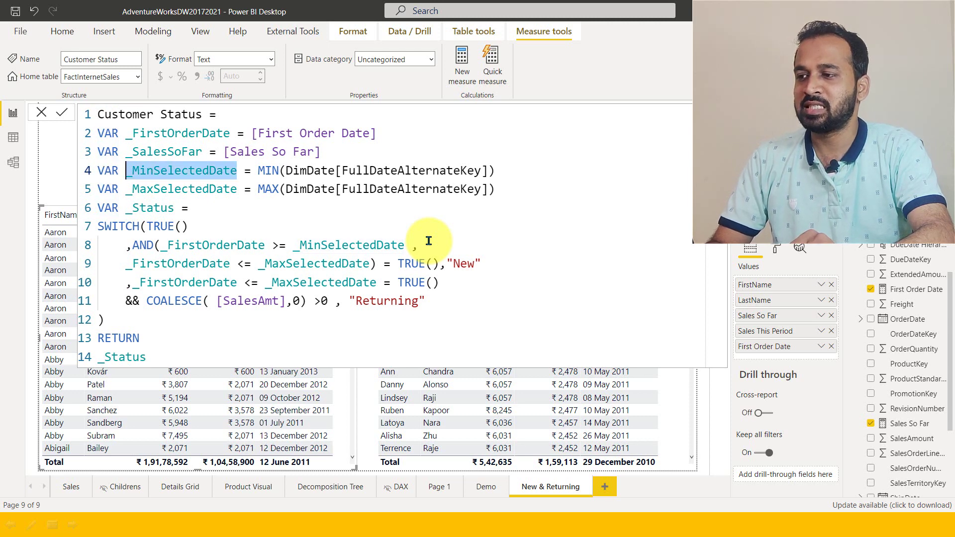
key(Down)
key(ctrl+Right)
key(Up)
key(ctrl+Right)
key(shift+End)
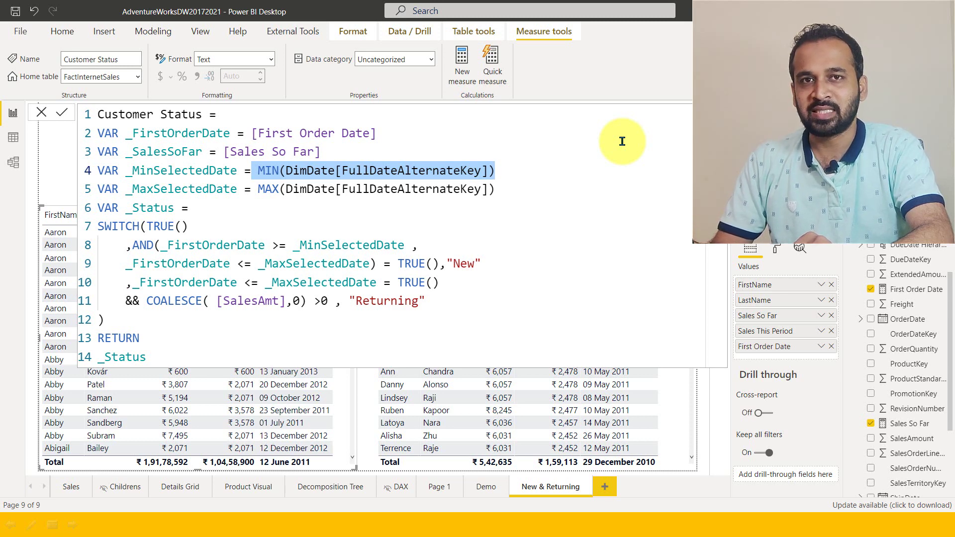
- Go to the SWITCH(TRUE() line of the Customer Status formula and examine how the _Status evaluation starts
key(Down)
key(Down)
key(Down)
key(Home)
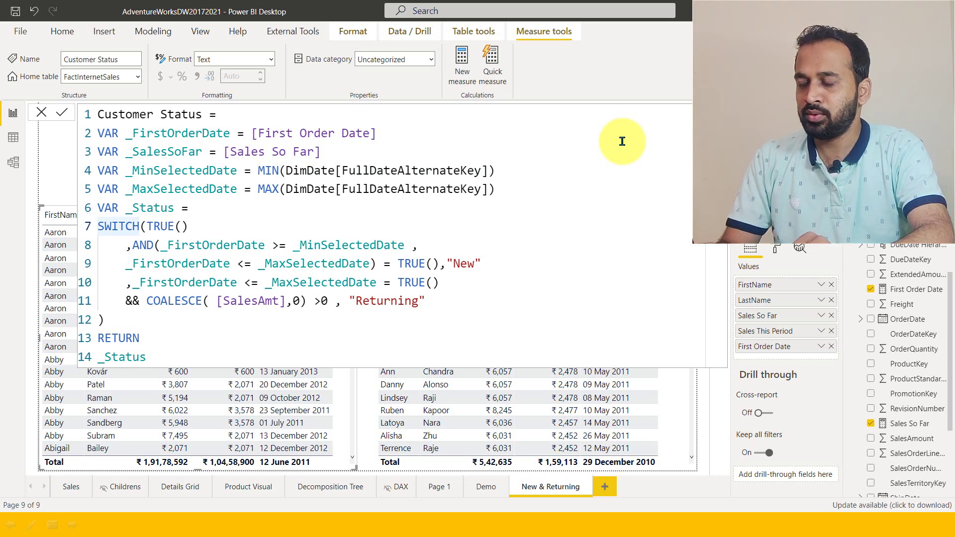
key(ctrl+shift+Right)
key(ctrl+Right)
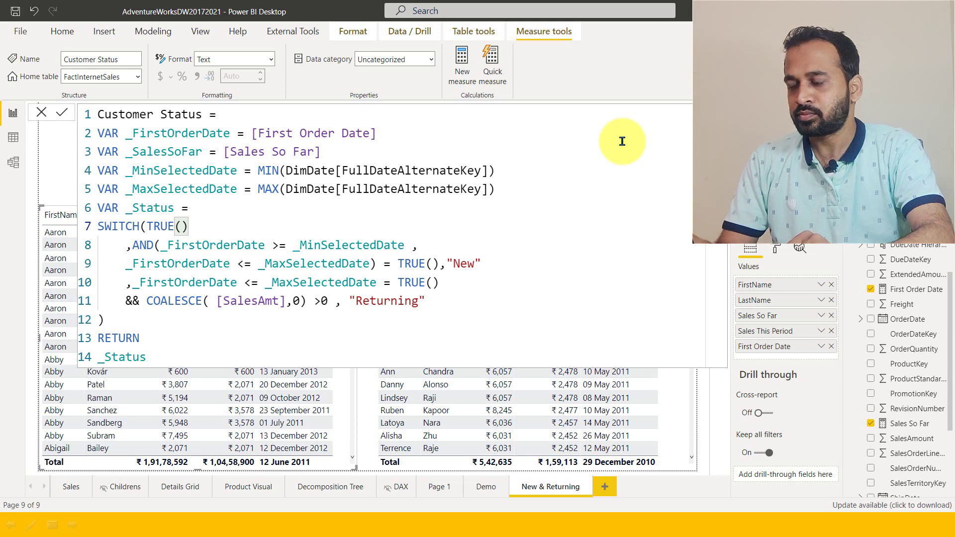
- Delete the comma before AND in the SWITCH expression and re-enter it to check the function's argument hints
key(Down)
key(ctrl+Left)
key(ctrl+Left)
key(ctrl+Left)
key(shift+Left)
key(Right)
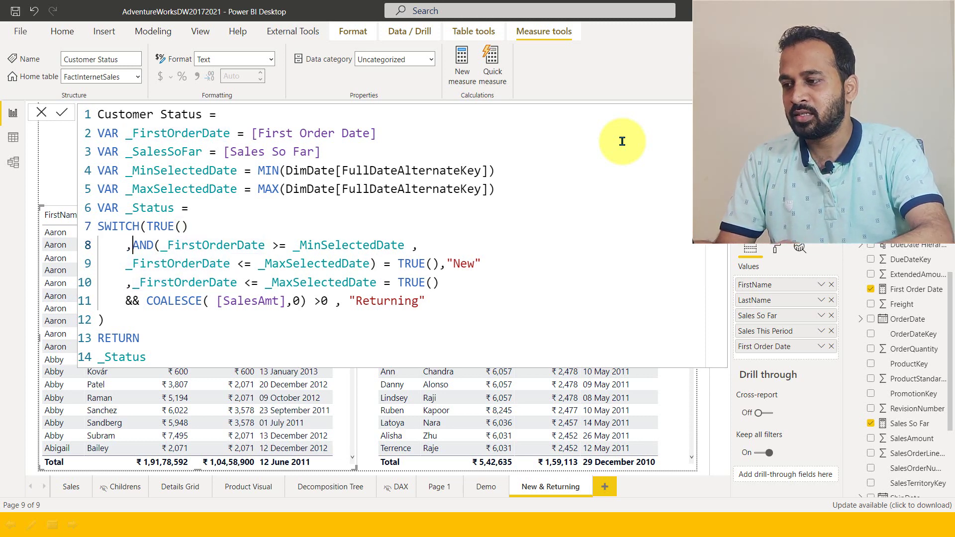
key(shift+Left)
key(Delete)
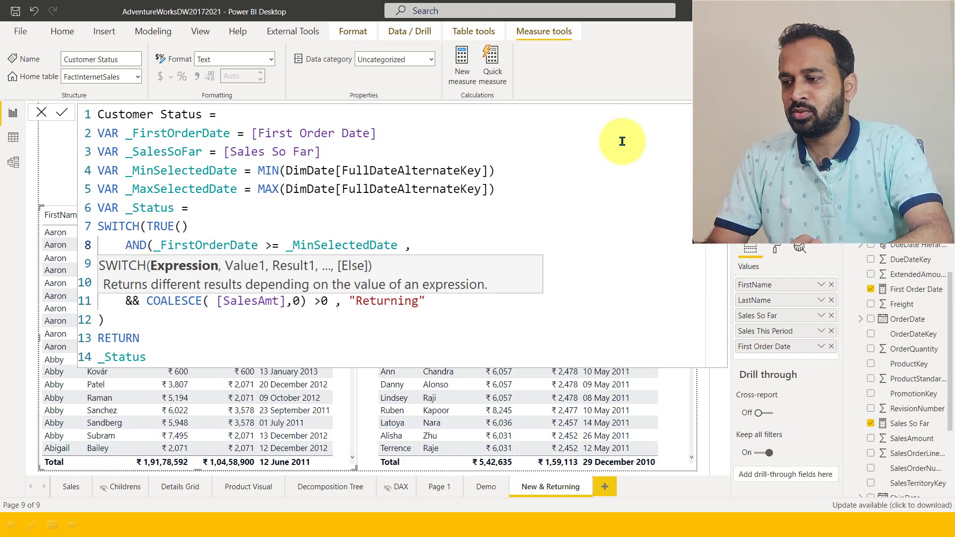
text(,)
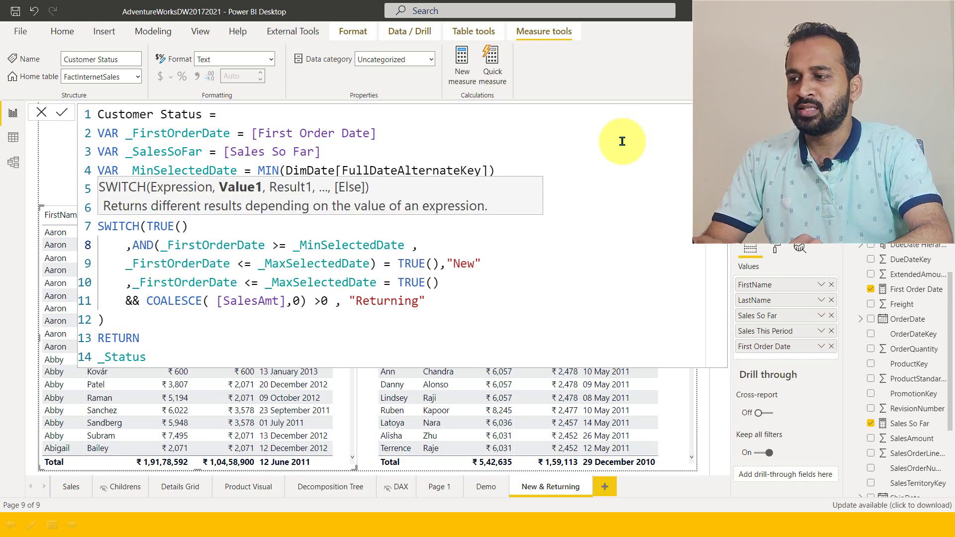
- Highlight the first AND argument, _FirstOrderDate >= _MinSelectedDate, to review the lower bound of the "New" condition
key(Right)
key(Right)
key(Right)
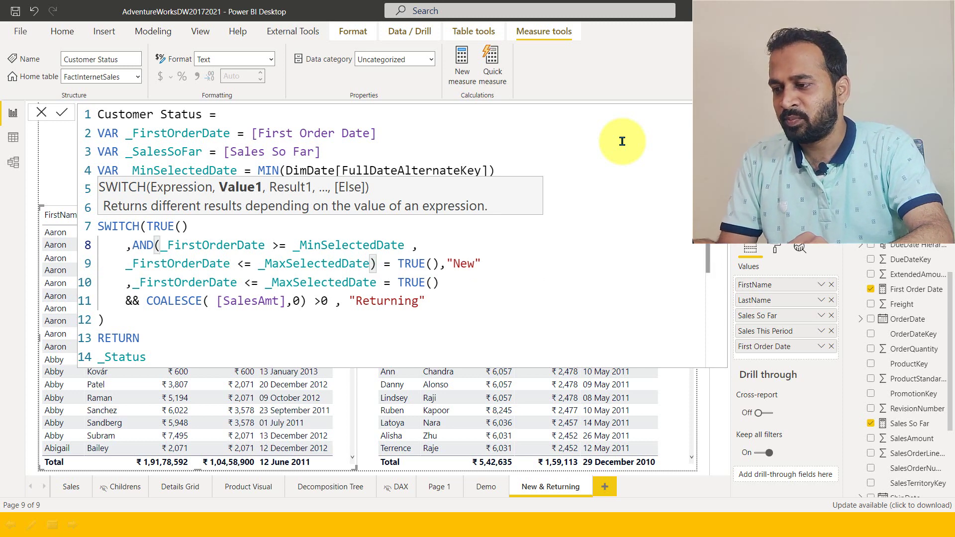
key(ctrl+shift+Right)
key(ctrl+shift+Right)
key(shift+Left)
key(shift+Left)
- Trace _FirstOrderDate and _MaxSelectedDate between their declarations and the second AND argument, up to the "New" result
double_click(189, 133)
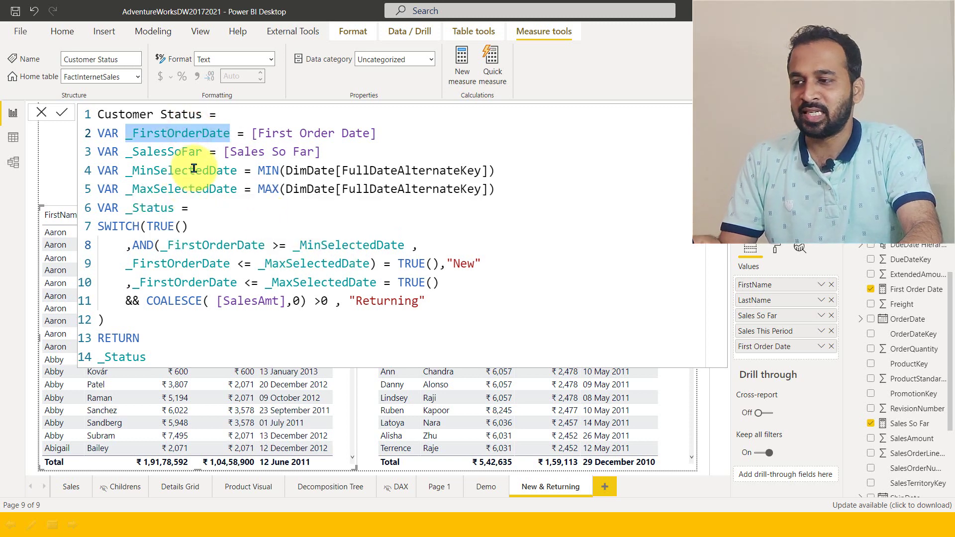
double_click(192, 263)
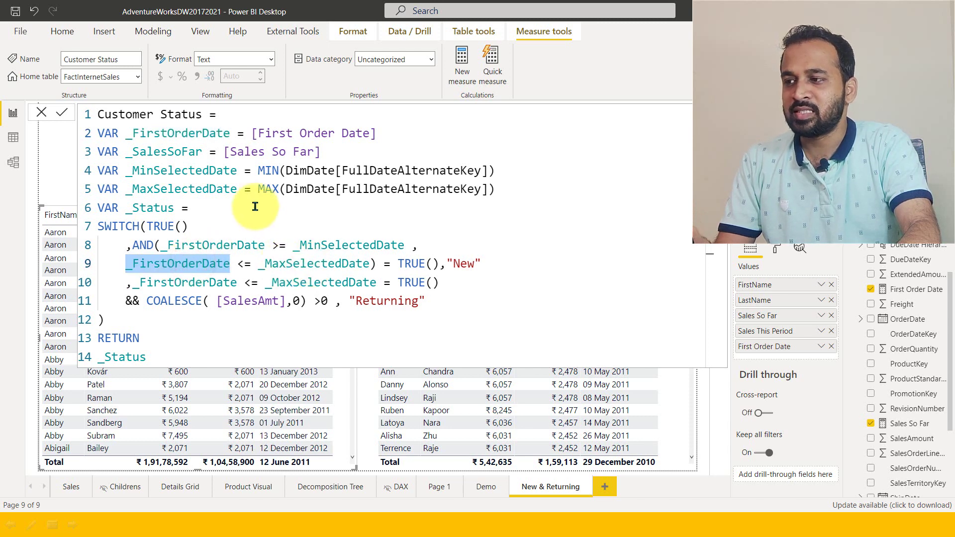
double_click(202, 189)
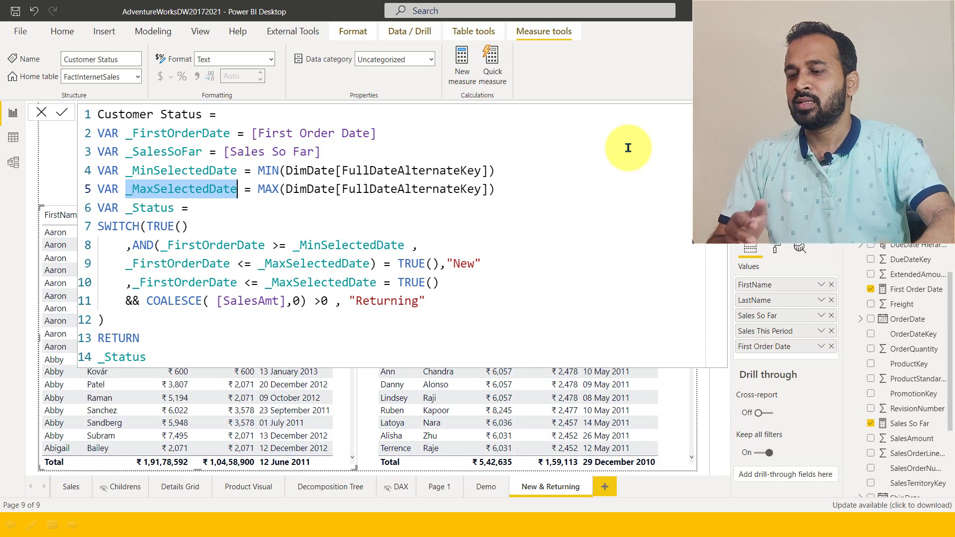
drag(384, 264, 486, 262)
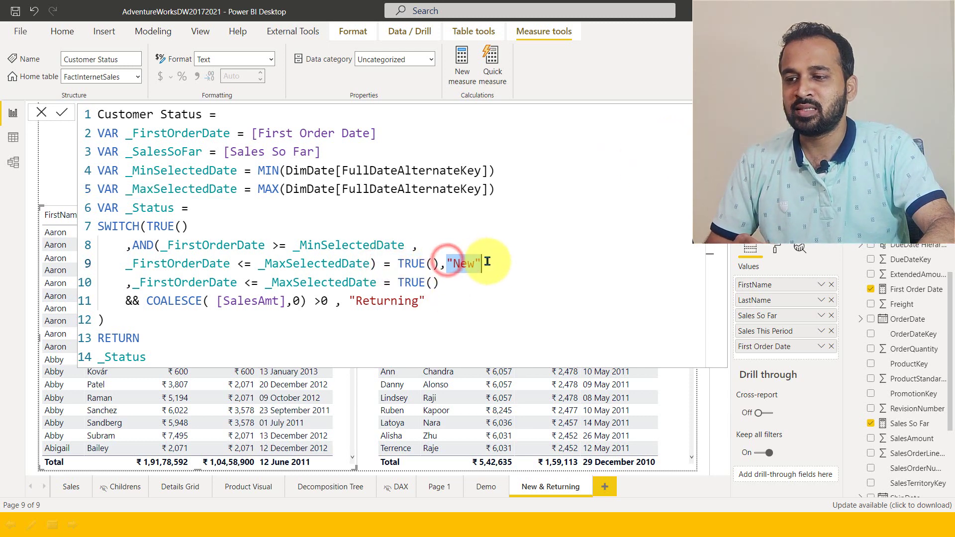
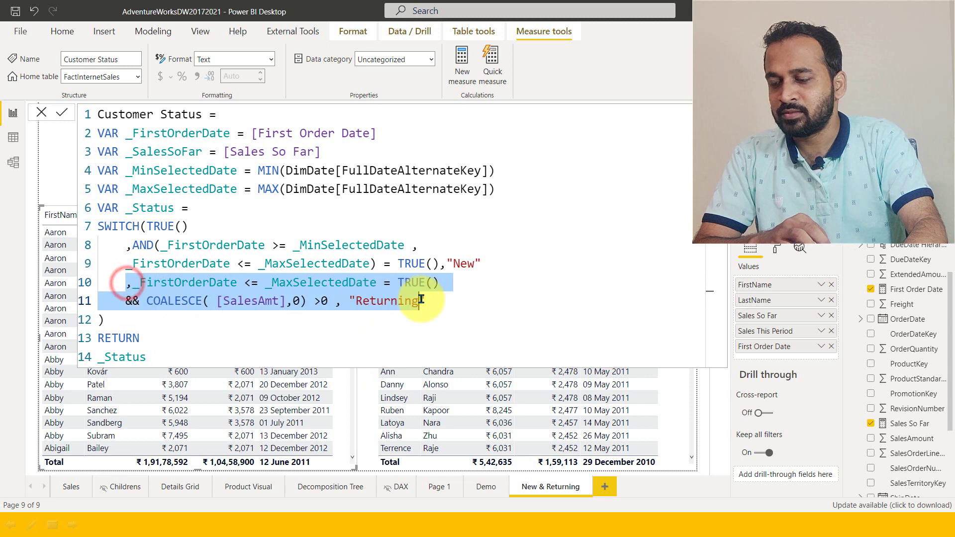
- Highlight the full two-line condition that leads to the "Returning" result in the SWITCH expression to review it
click(443, 299)
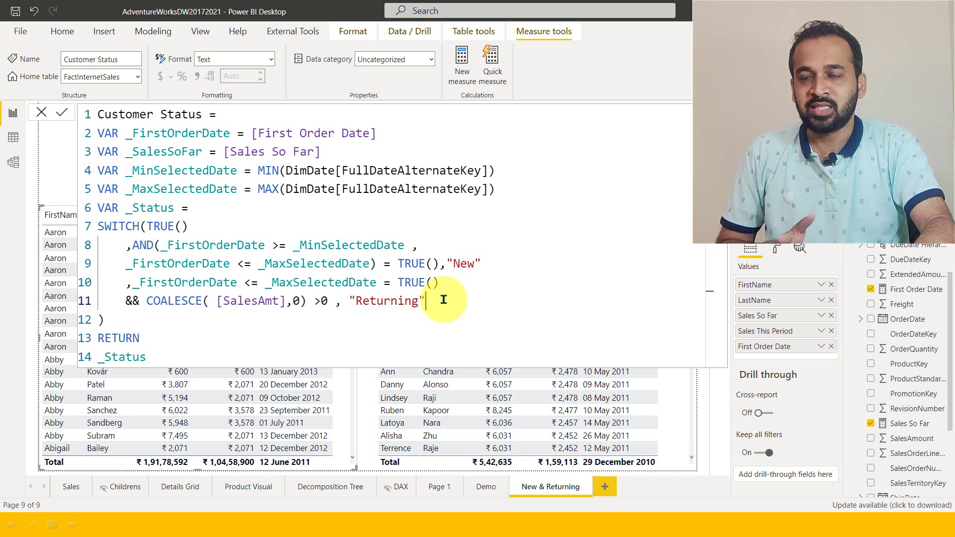
drag(126, 283, 342, 301)
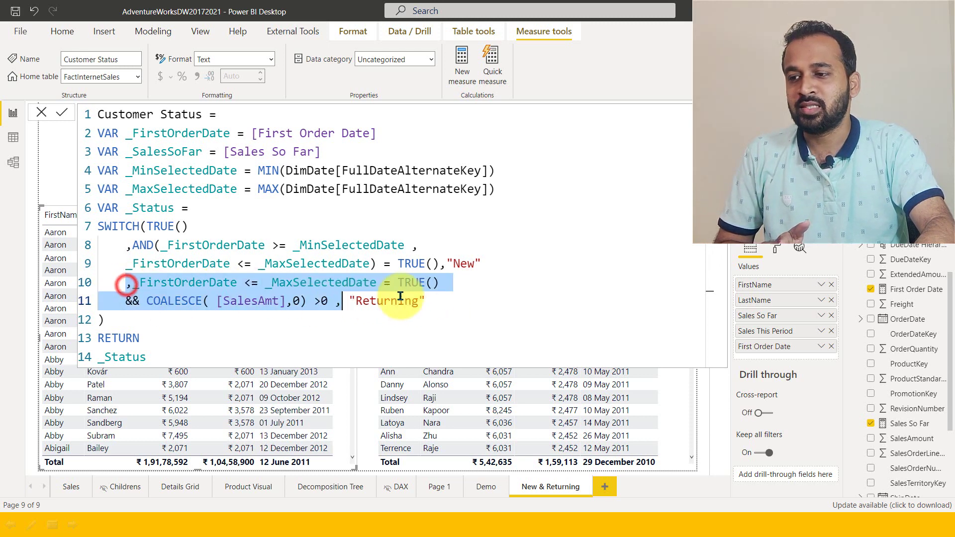
click(423, 287)
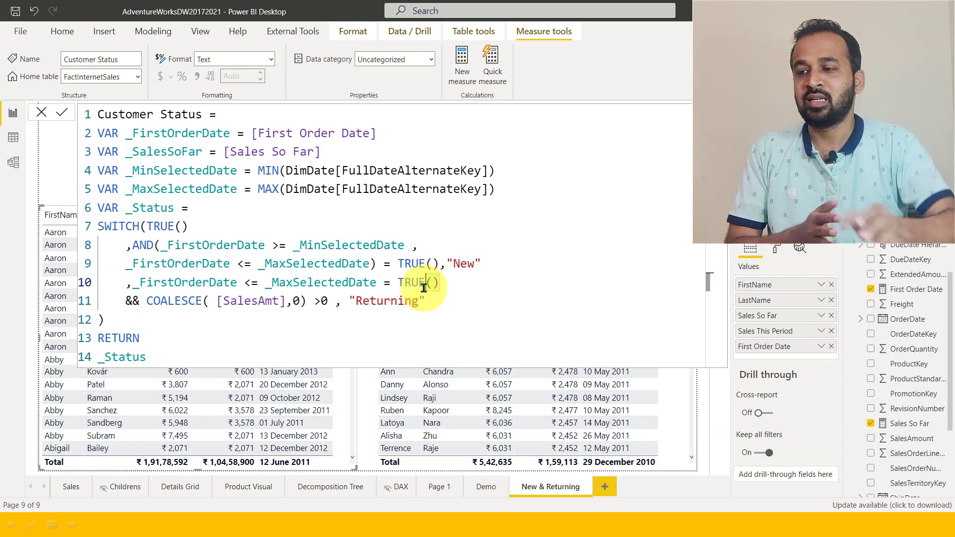
click(192, 286)
shift+click(349, 300)
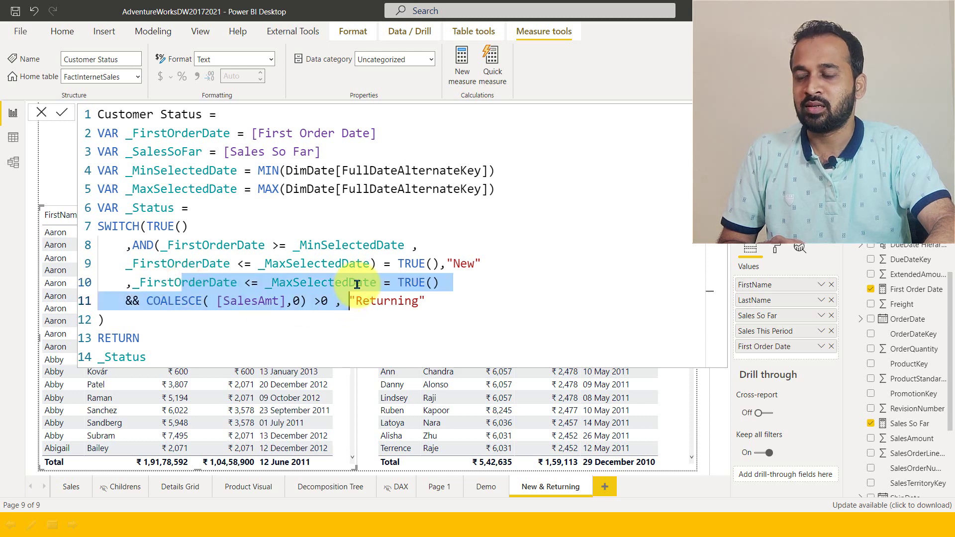
click(333, 280)
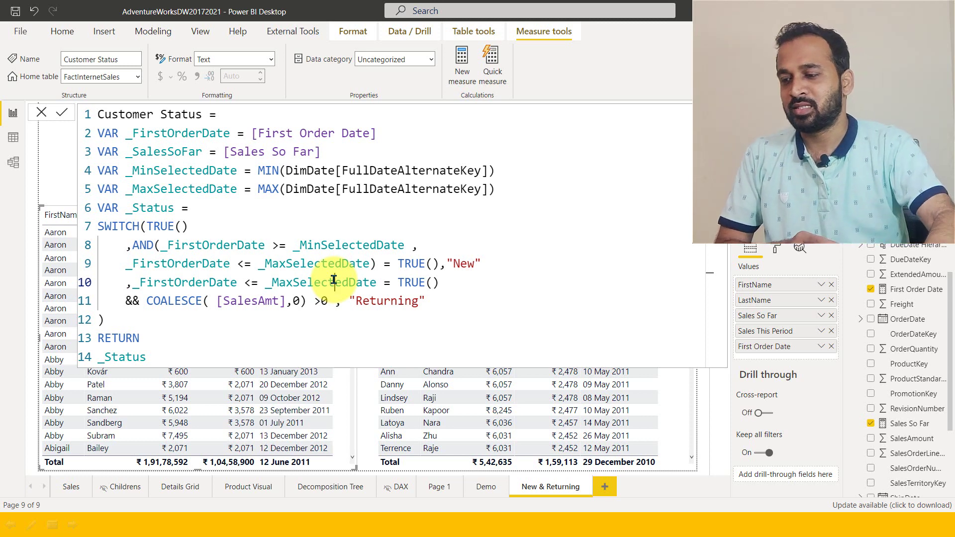
- Highlight _MaxSelectedDate, _FirstOrderDate and [SalesAmt] individually within the "Returning" condition to examine each operand
double_click(333, 280)
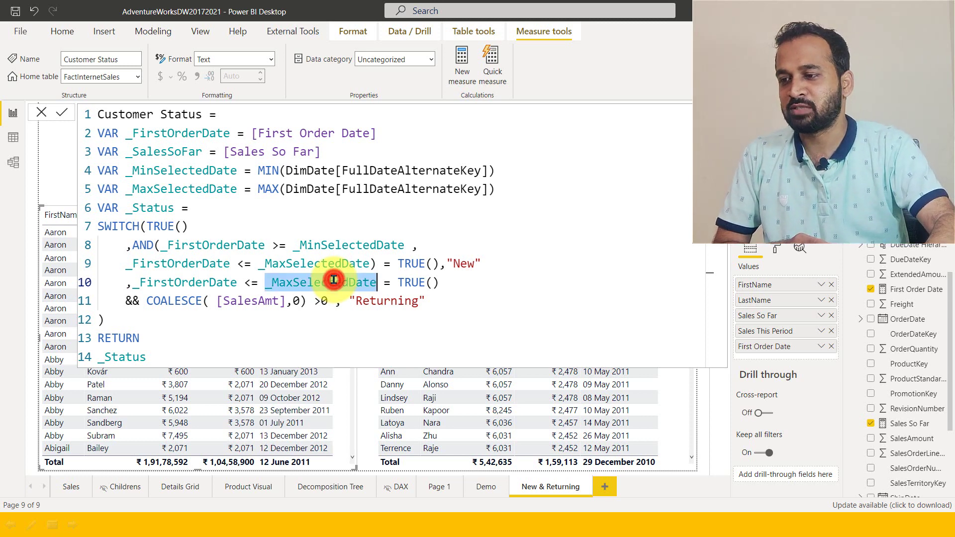
double_click(159, 281)
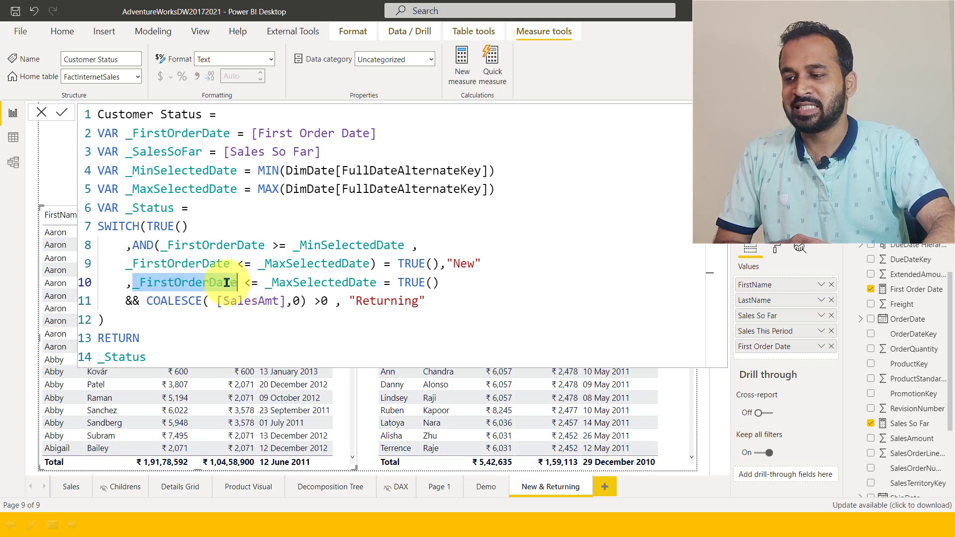
double_click(320, 281)
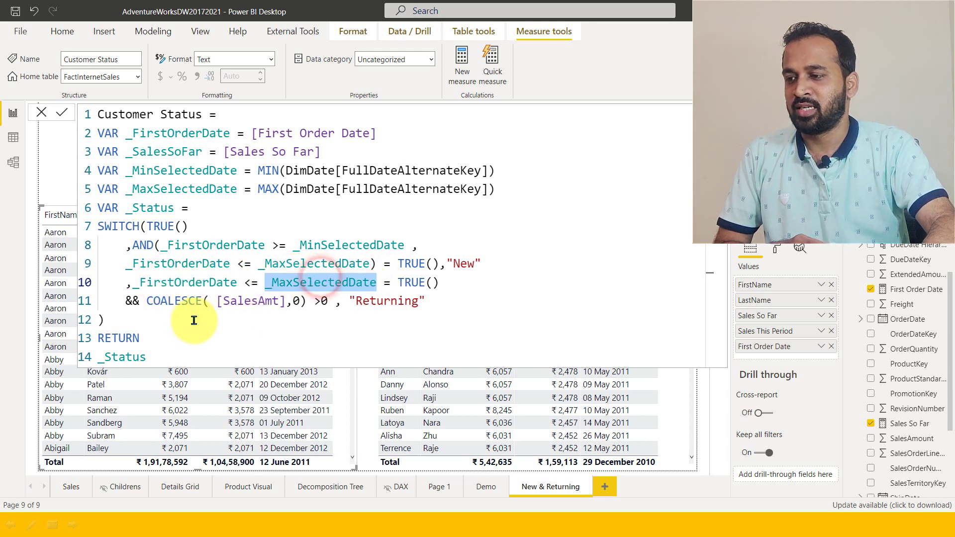
drag(217, 298, 273, 301)
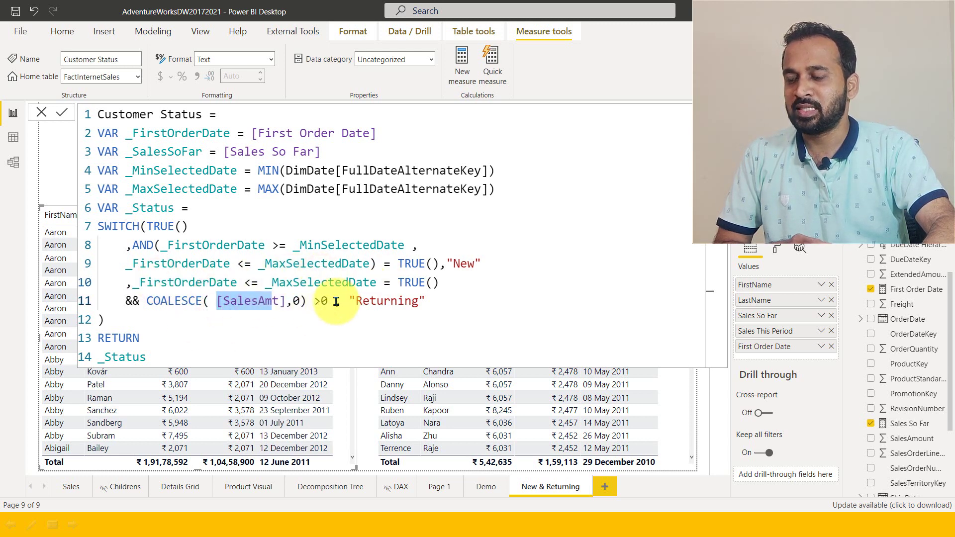
- Review the returned _Status variable and its "New" and "Returning" results, and close the formula editor without committing
click(252, 301)
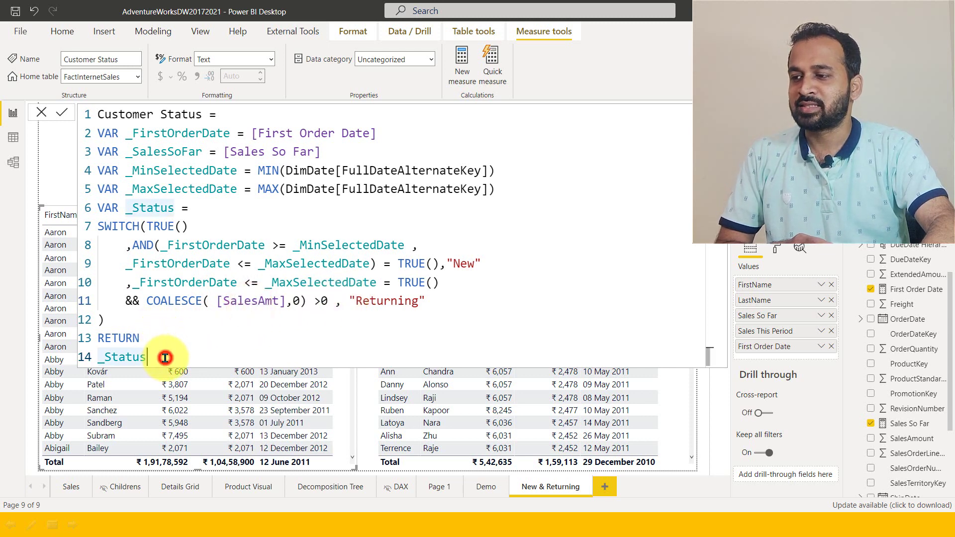
click(456, 261)
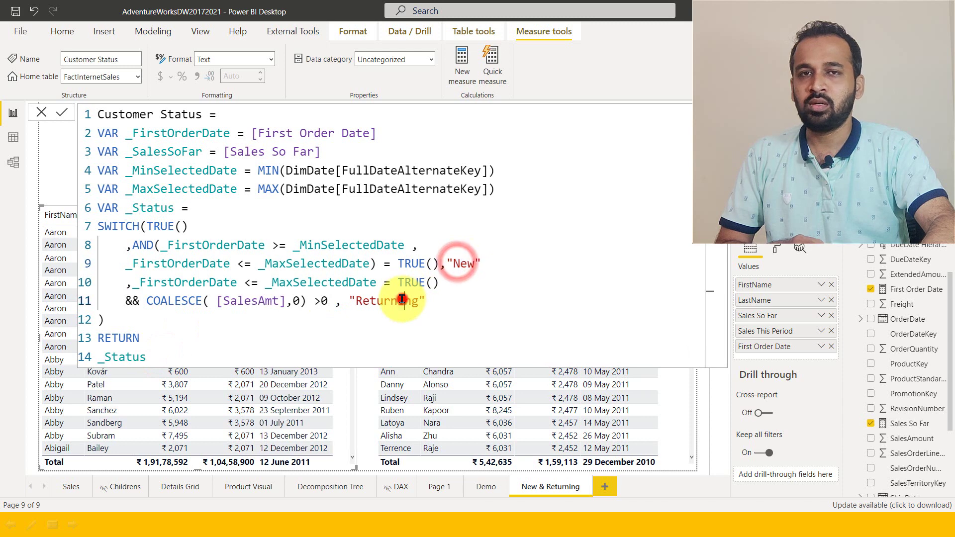
double_click(402, 299)
click(39, 111)
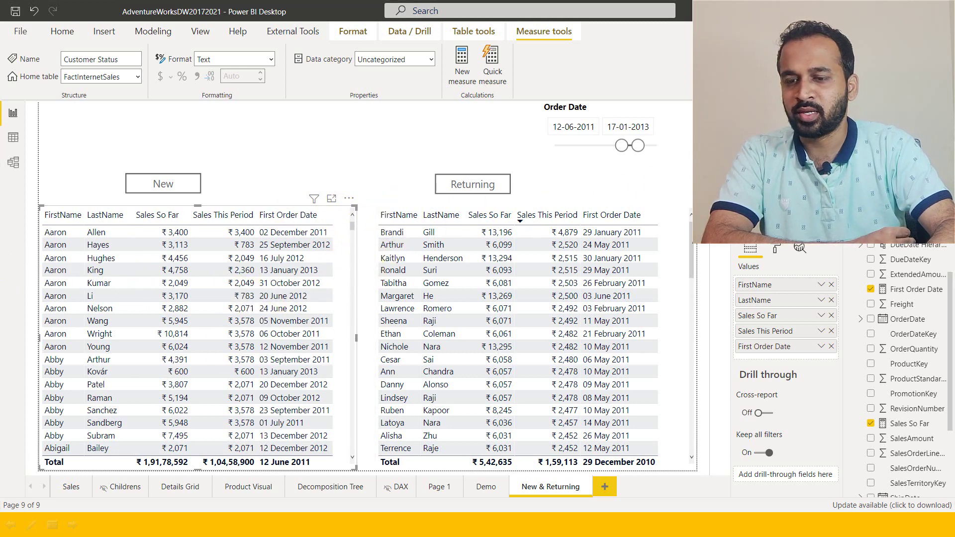
- Inspect the Customer Status visual-level filter on both the New and the Returning customer tables
click(655, 190)
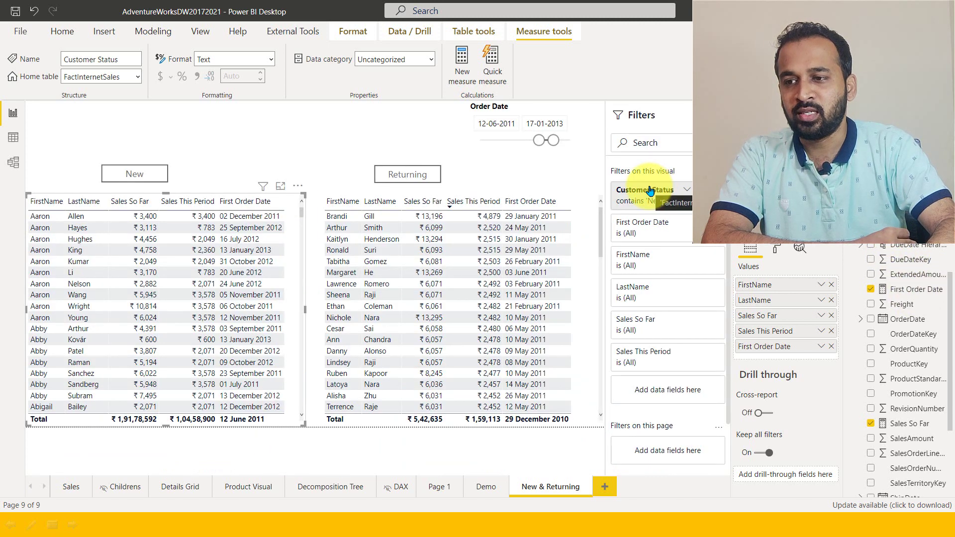
click(649, 191)
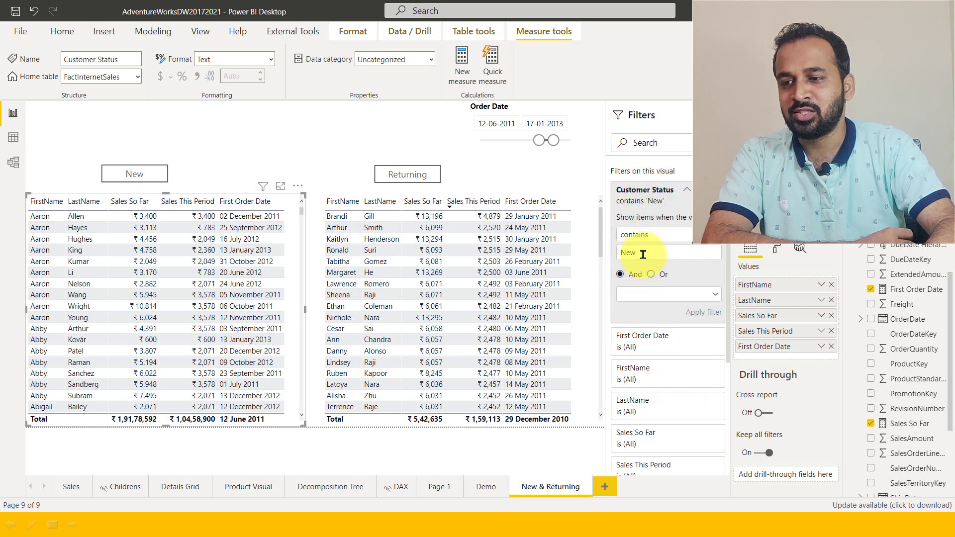
click(587, 204)
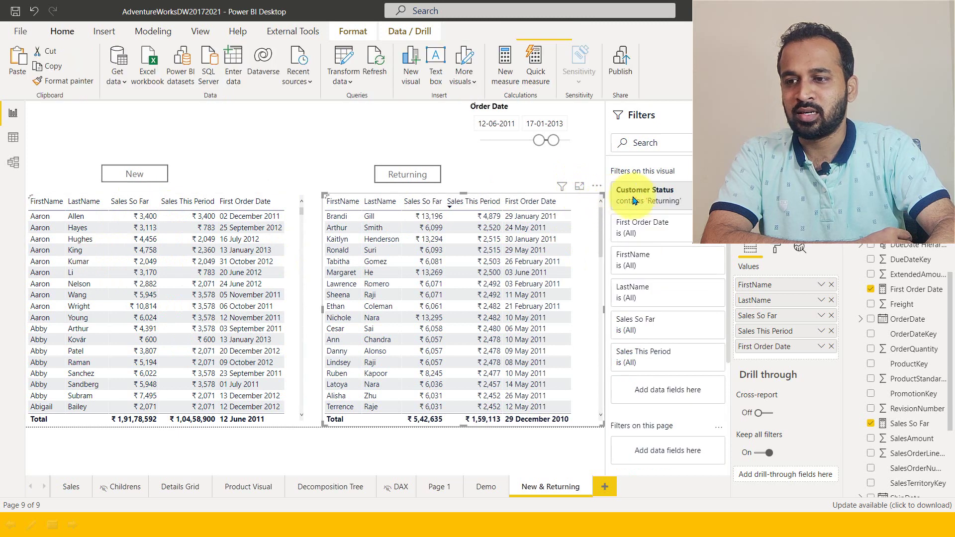
click(652, 196)
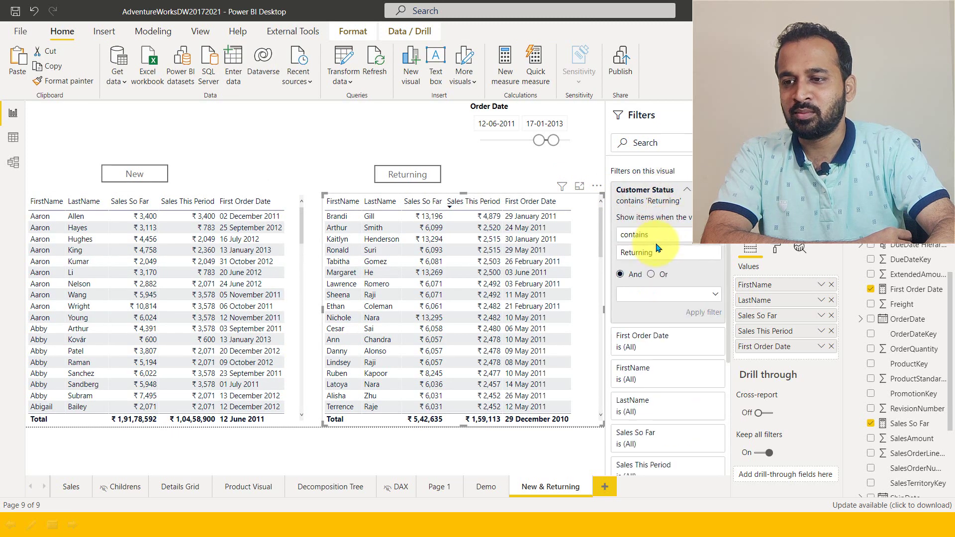
drag(665, 253, 605, 253)
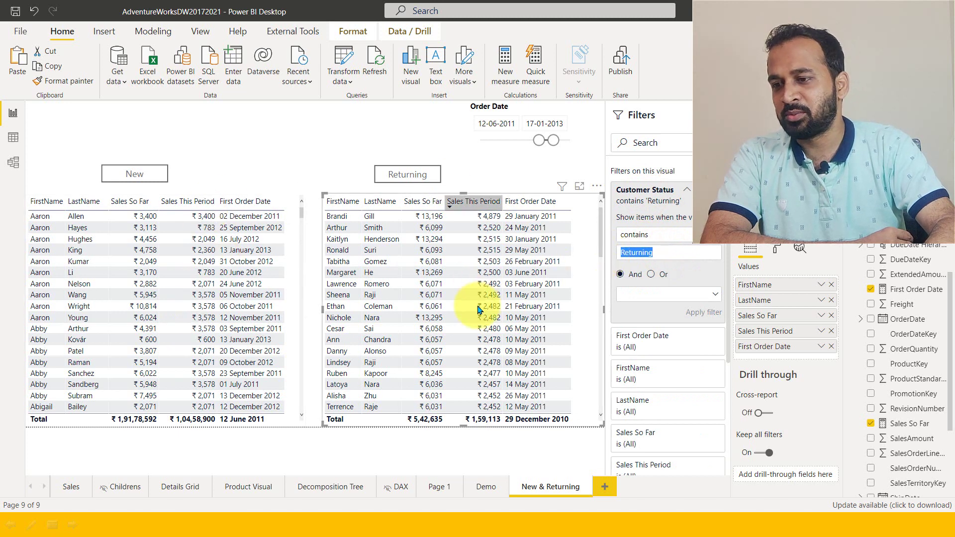
click(656, 118)
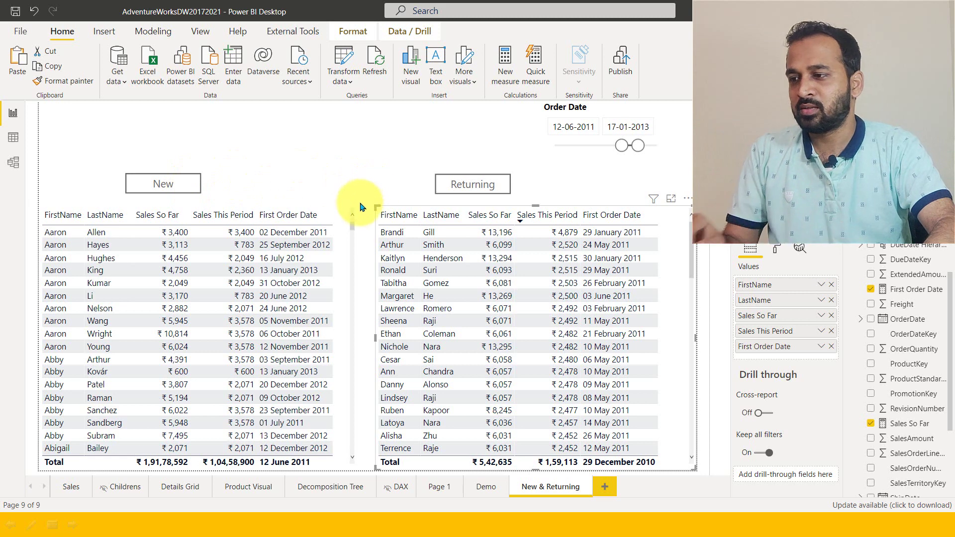
- Select the New button and show both the Selection and Bookmarks panes
click(367, 170)
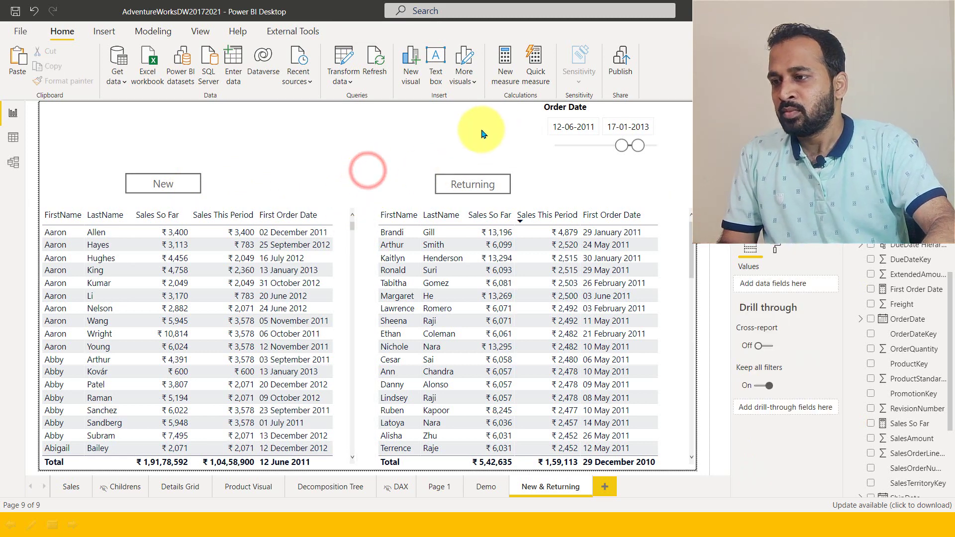
click(178, 184)
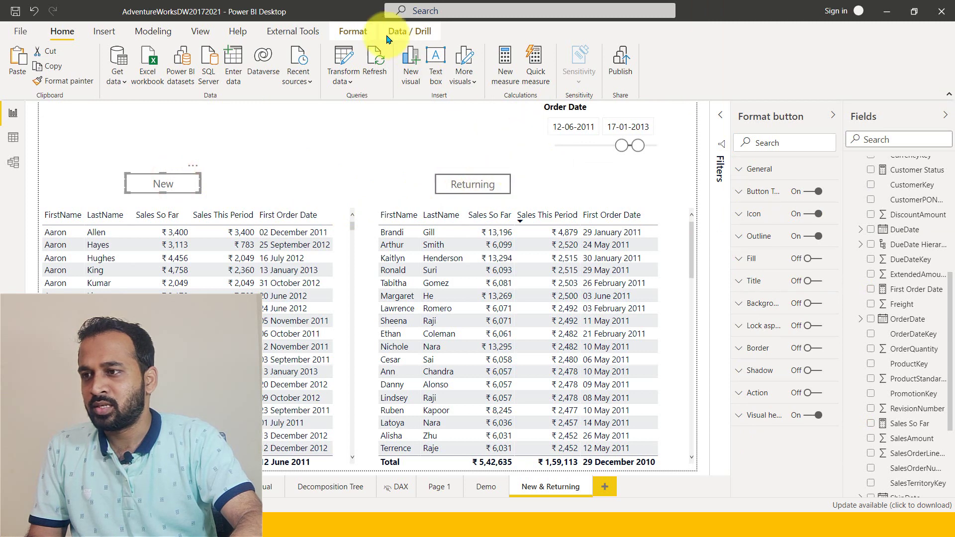
click(201, 31)
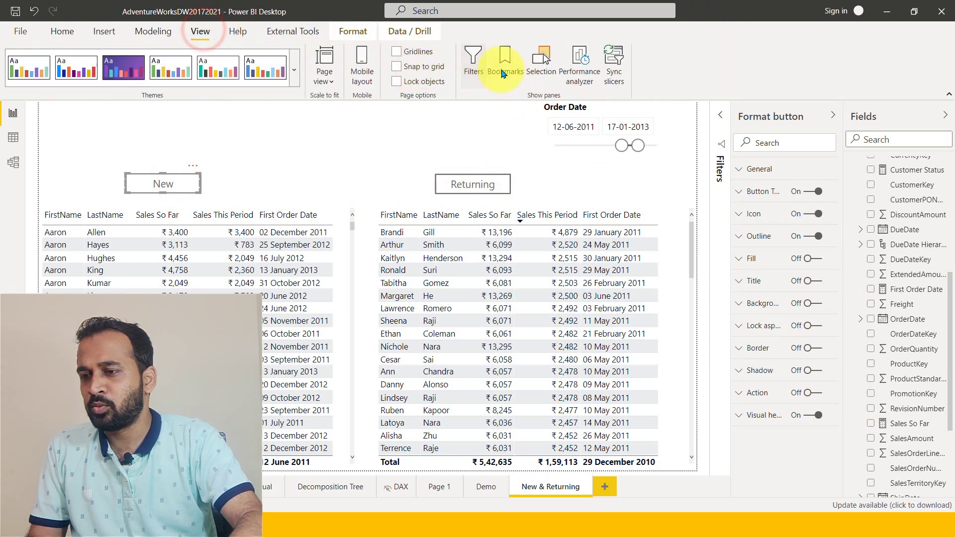
click(541, 59)
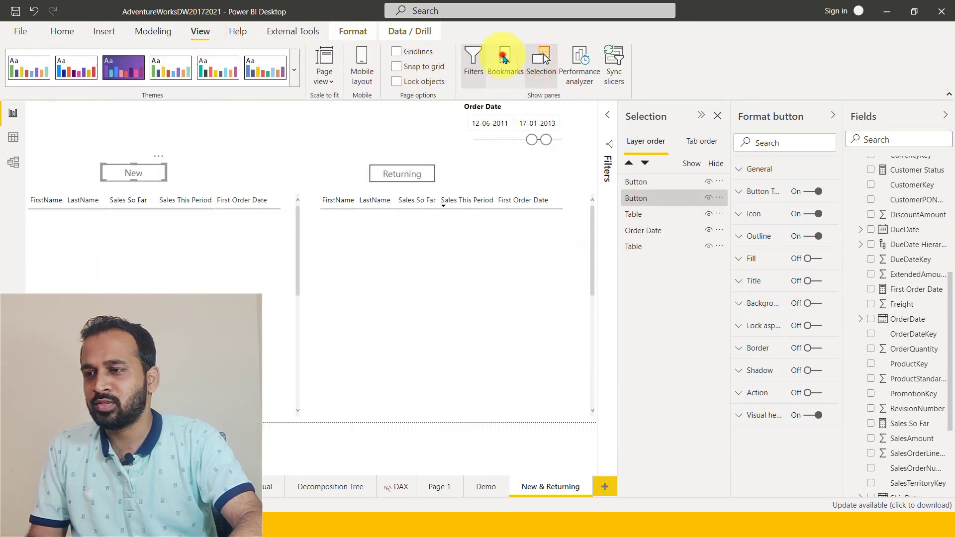
click(504, 60)
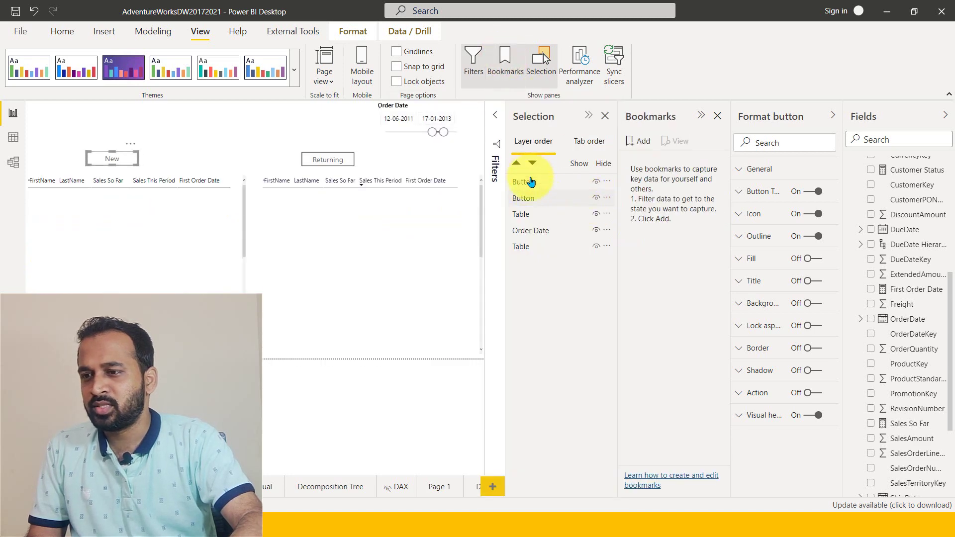
- Rename the layers of the New and Returning buttons as Btn New and Btn Retrun
click(532, 196)
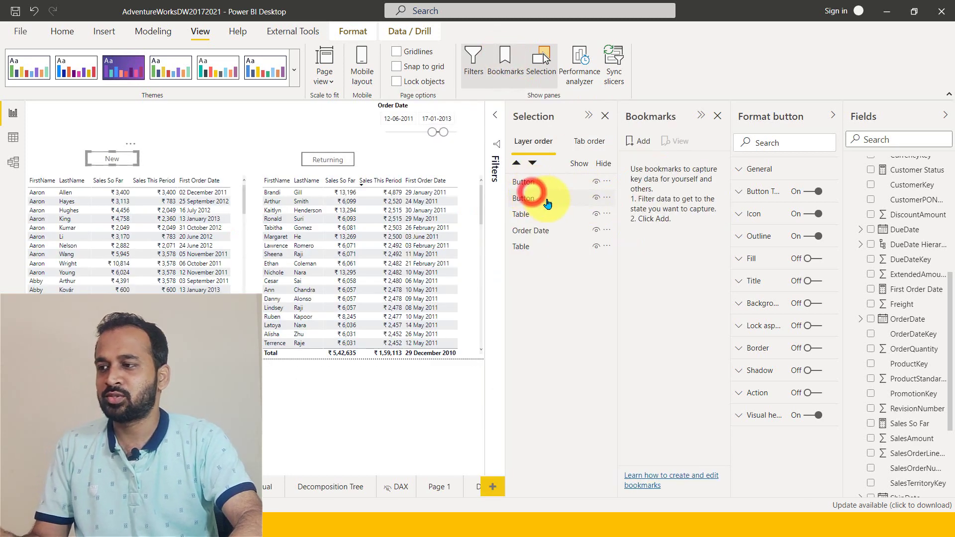
double_click(526, 197)
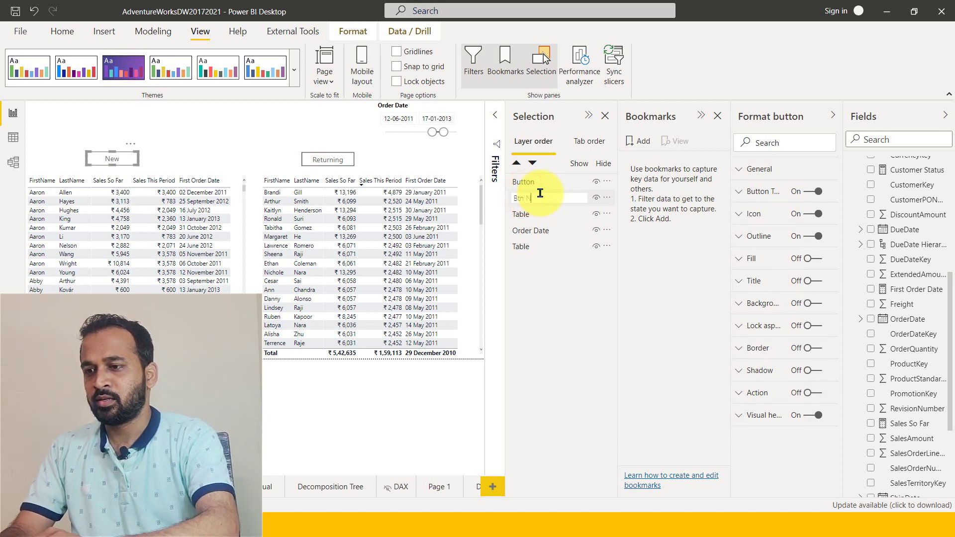
text(Btn New)
ctrl+click(530, 184)
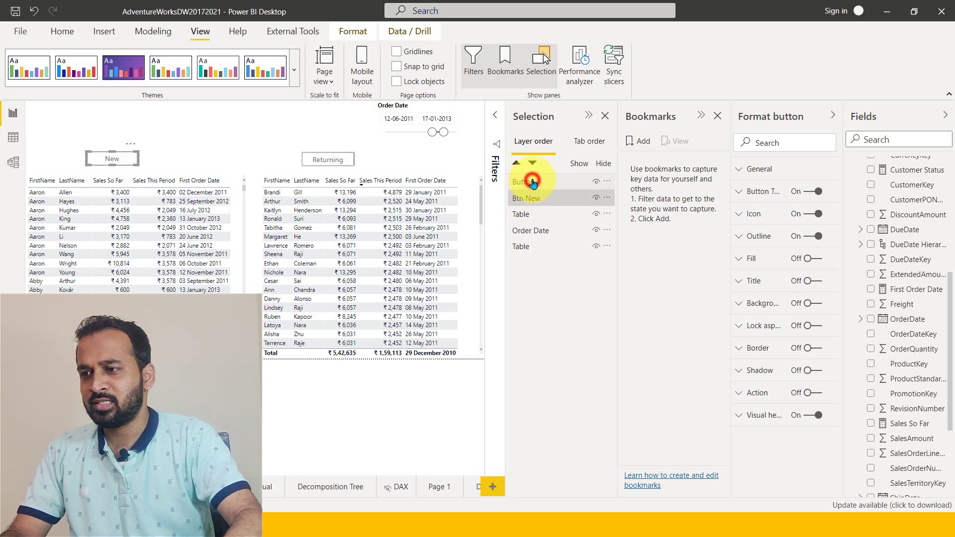
click(532, 183)
double_click(532, 183)
text(B)
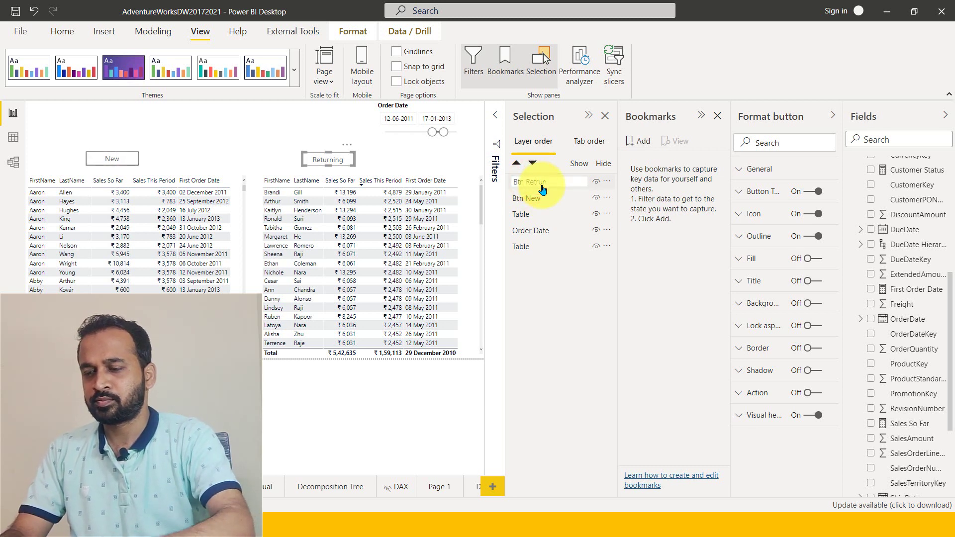
text(tn Retrun)
key(Return)
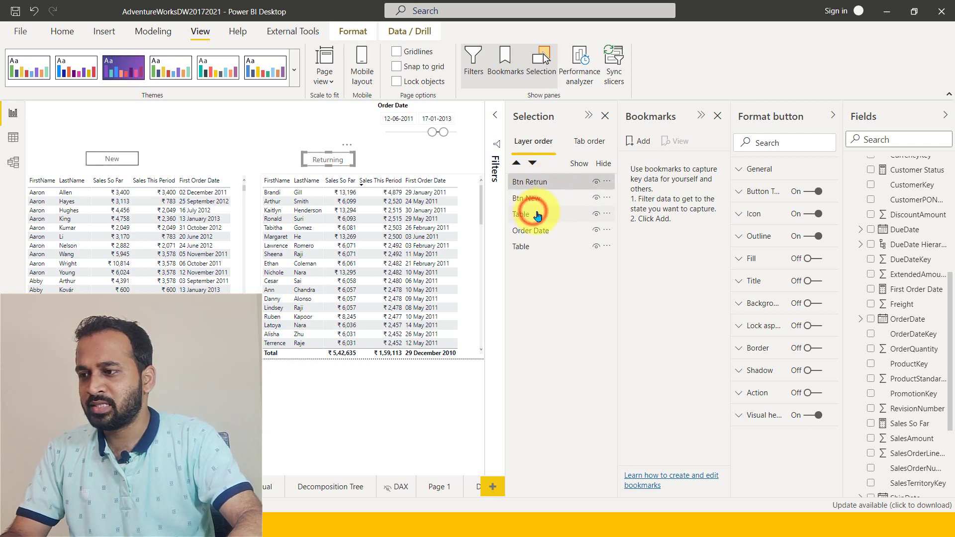
- Rename the layer of the returning customers table as Tbl Return
click(537, 215)
double_click(537, 215)
text(Tbl Return)
key(Return)
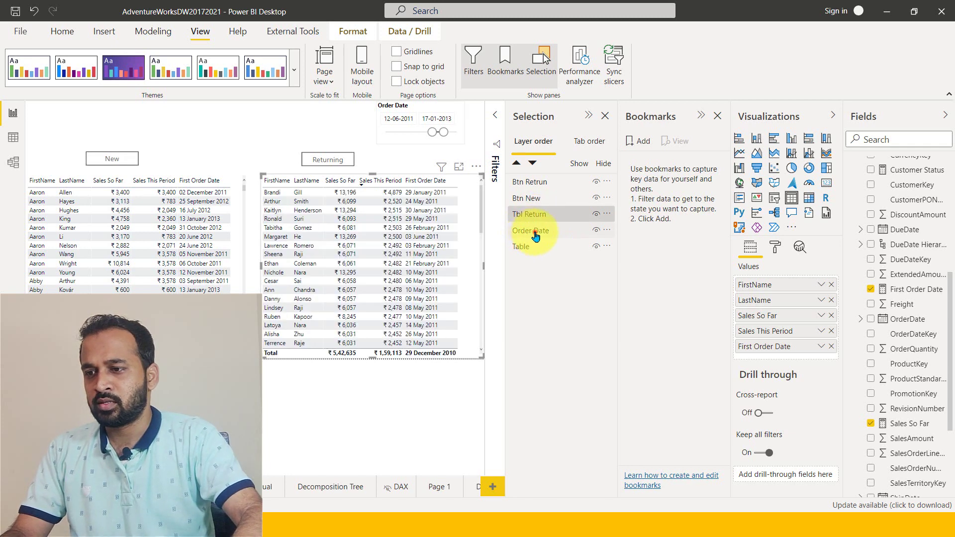
- Rename the Order Date slicer's layer as Slicer Order Date
click(535, 234)
double_click(564, 235)
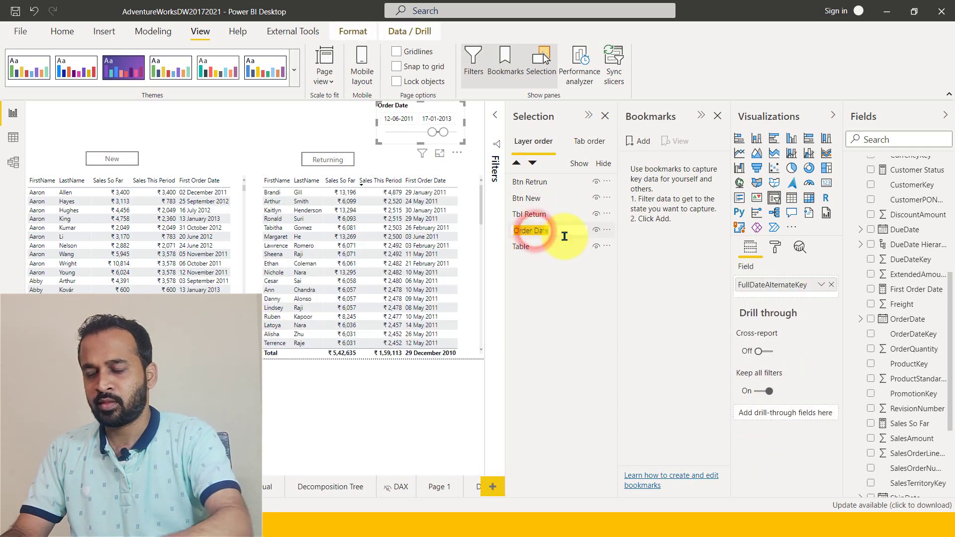
text(Slicer)
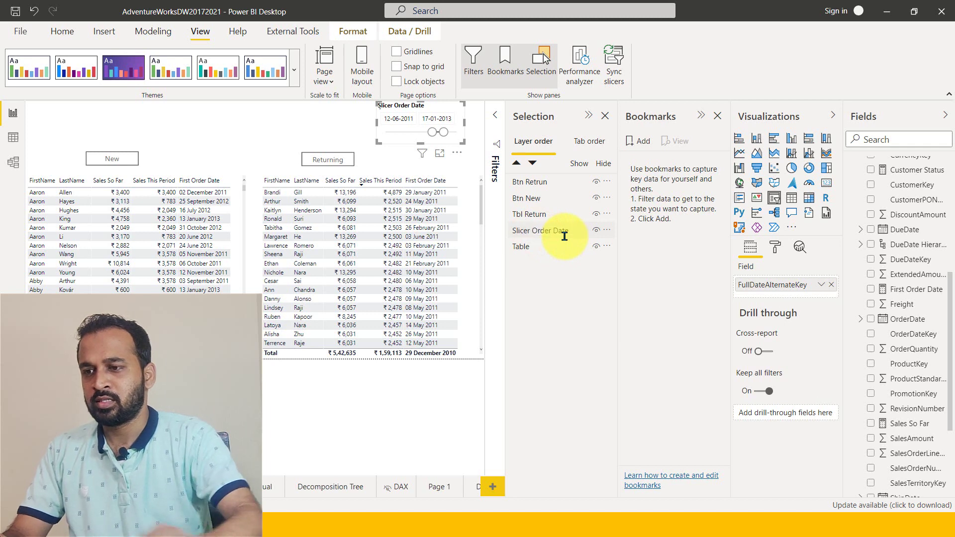
key(Return)
- Rename the new customers table's layer as Tbl New and move it above Slicer Order Date in the layer order
double_click(535, 248)
text(Tbl New)
key(Return)
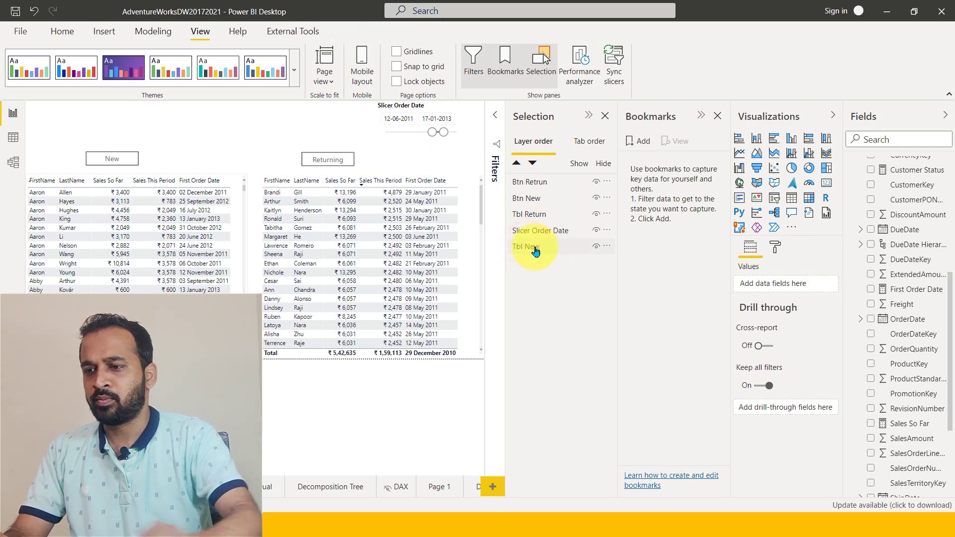
click(535, 249)
mouse_move(536, 221)
mouse_down()
mouse_move(591, 216)
mouse_move(538, 209)
mouse_up()
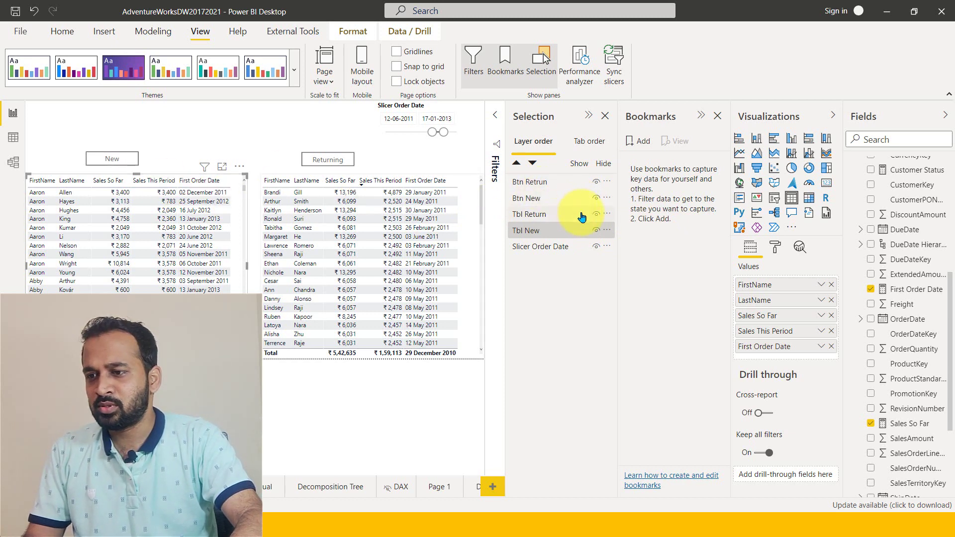
- Hide Tbl New and select both buttons and both tables, leaving out the slicer
click(592, 229)
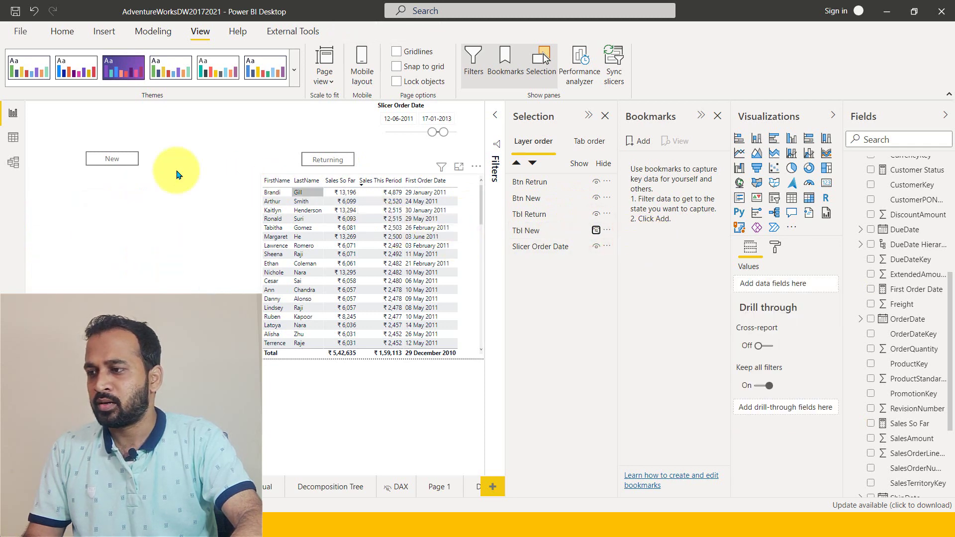
click(537, 185)
shift+click(530, 215)
shift+click(512, 232)
- Add a bookmark of the current view and name it Return
click(640, 142)
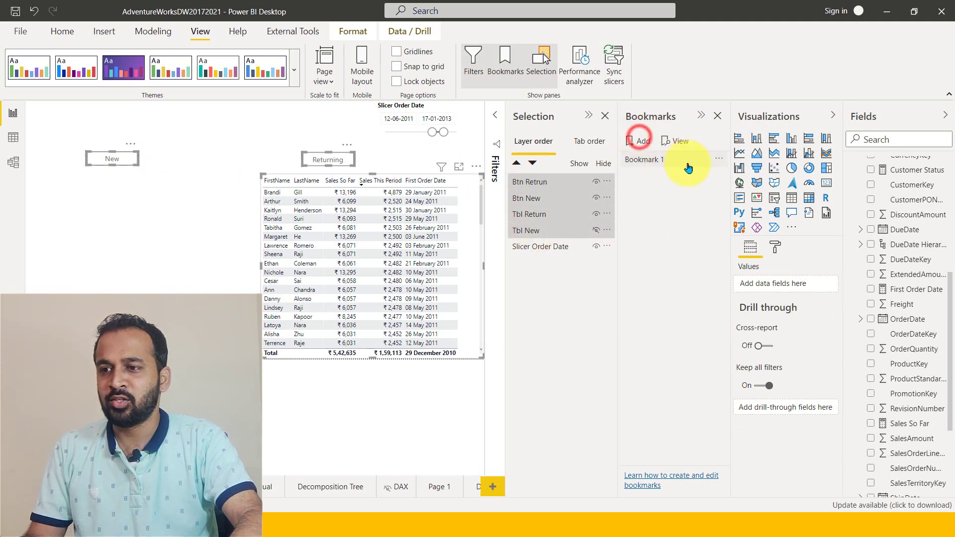
click(644, 158)
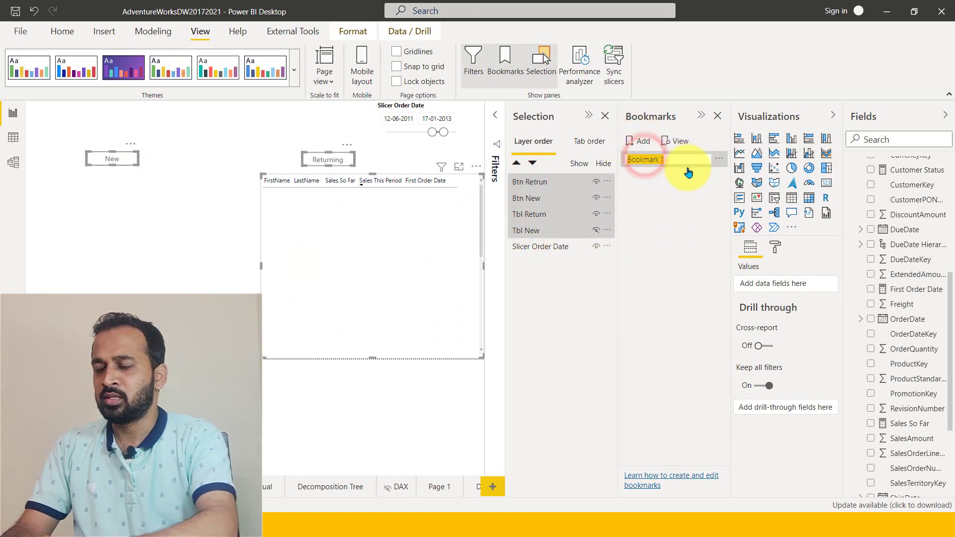
text(REtu)
key(BackSpace)
key(BackSpace)
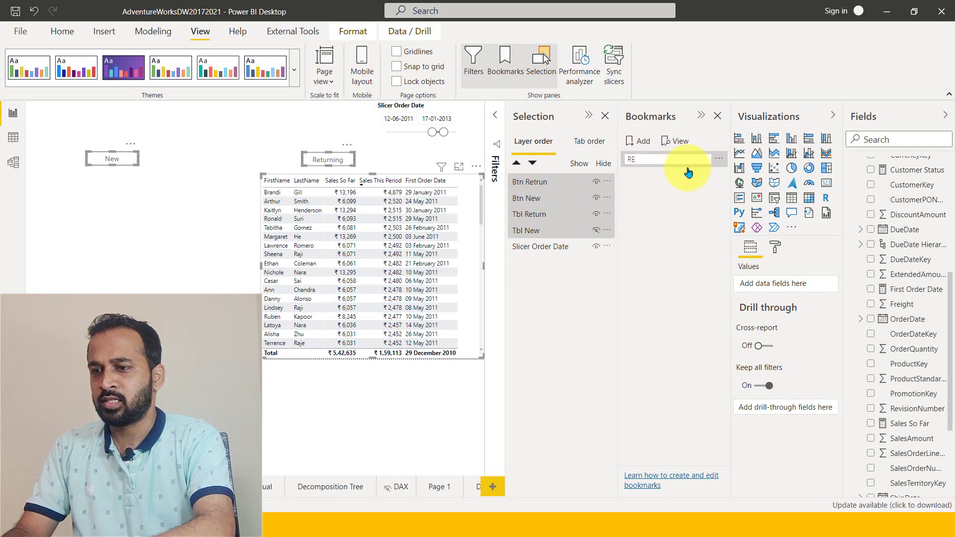
text(turn)
key(Return)
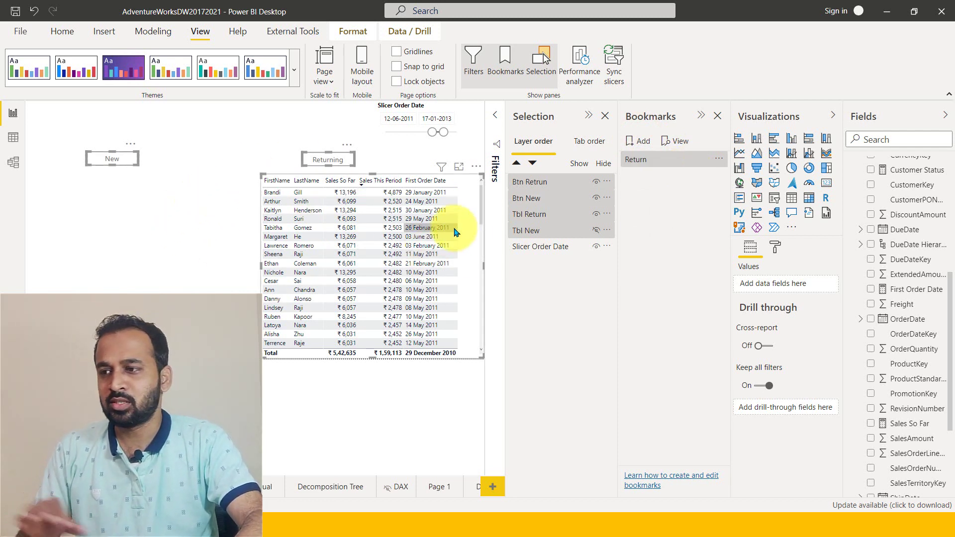
- Limit the Return bookmark to Selected visuals and turn off its Current page option
click(719, 159)
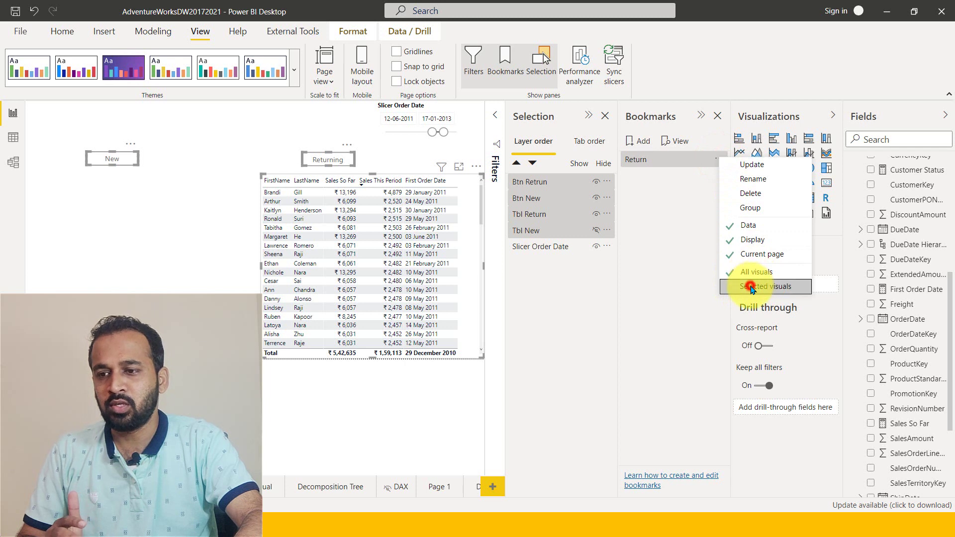
click(750, 285)
click(718, 159)
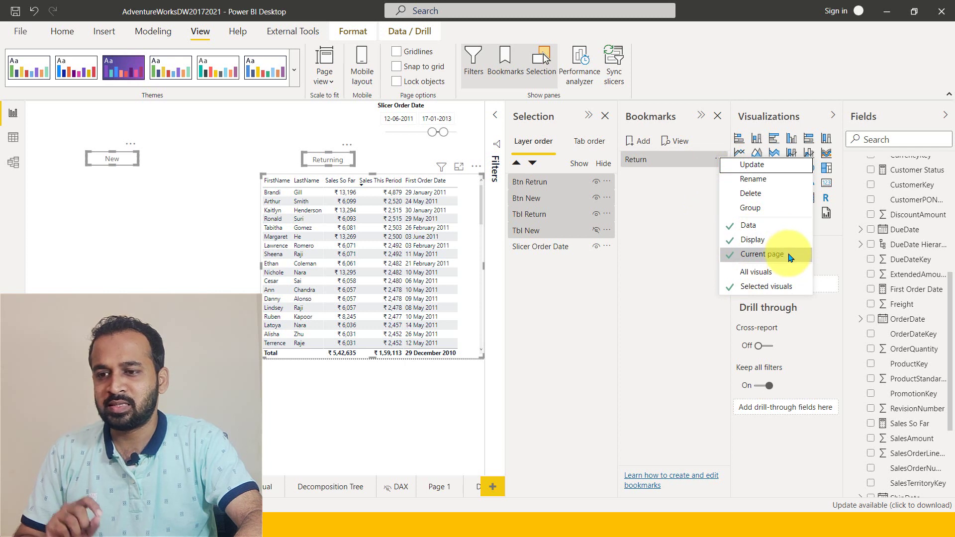
click(786, 254)
- Update the Return bookmark to store the current selection and visibility of the objects
click(718, 159)
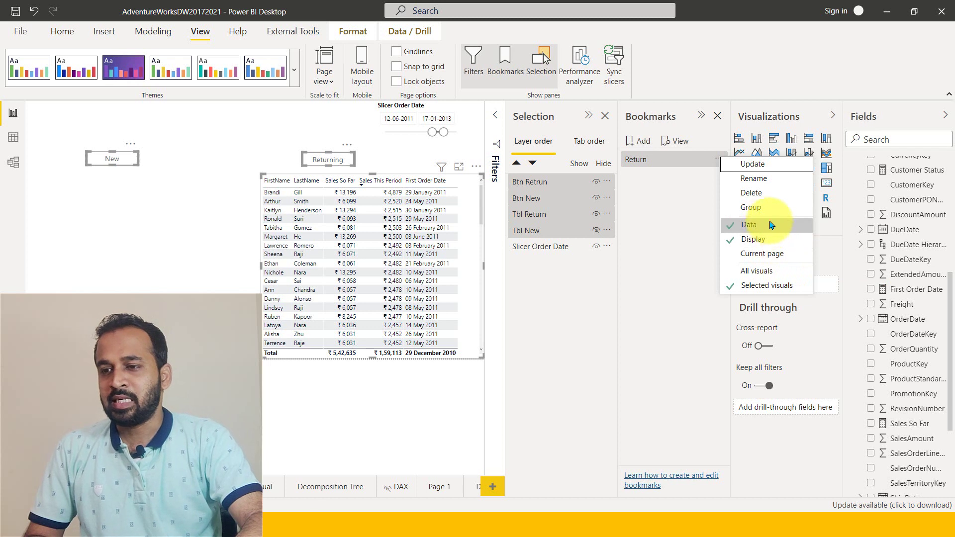
click(760, 166)
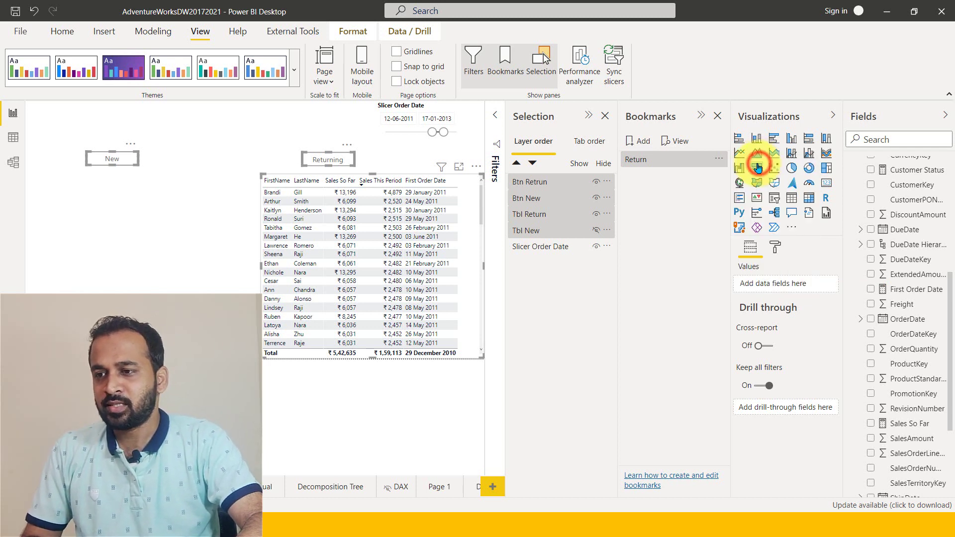
click(718, 159)
click(751, 166)
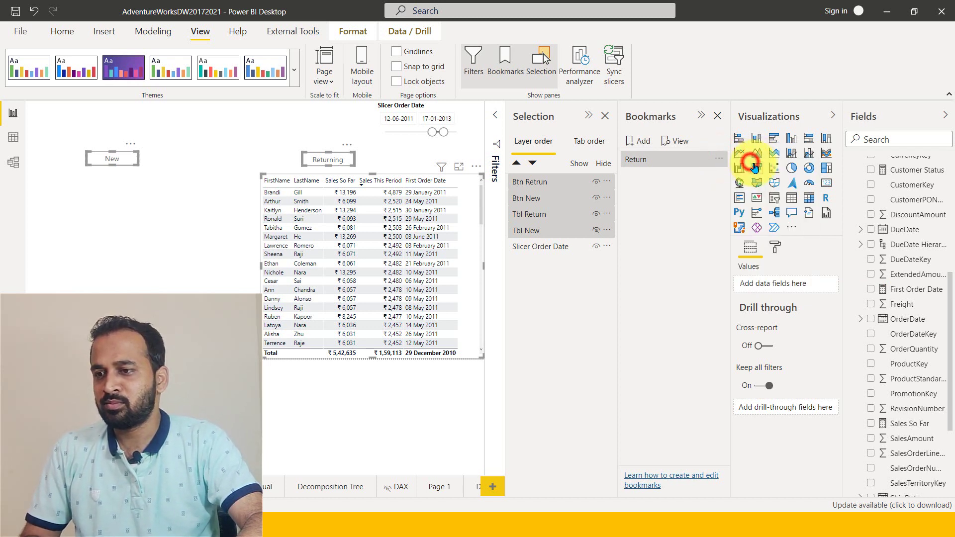
- Add a second bookmark named New
click(638, 142)
text(New)
key(Return)
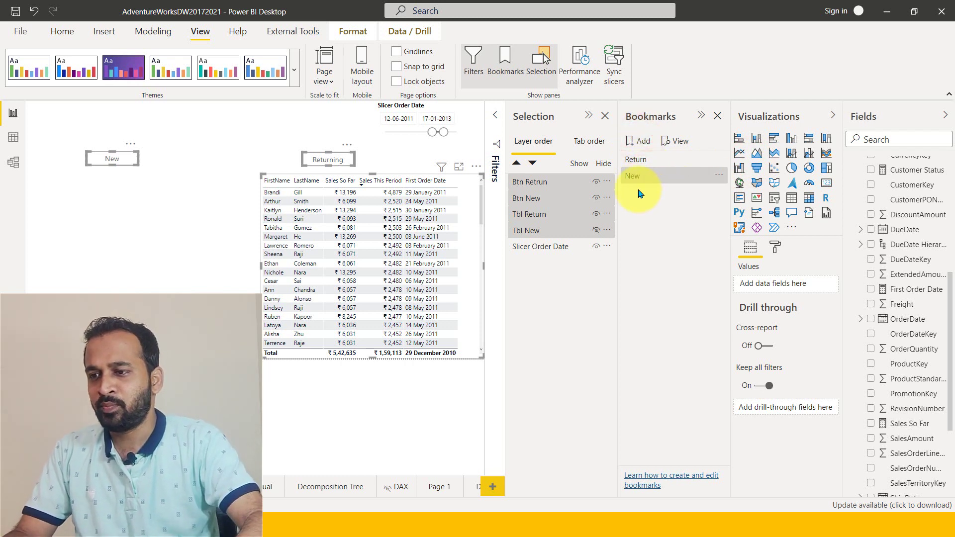
- Hide Tbl Return, show Tbl New, and select both buttons and both tables
click(596, 214)
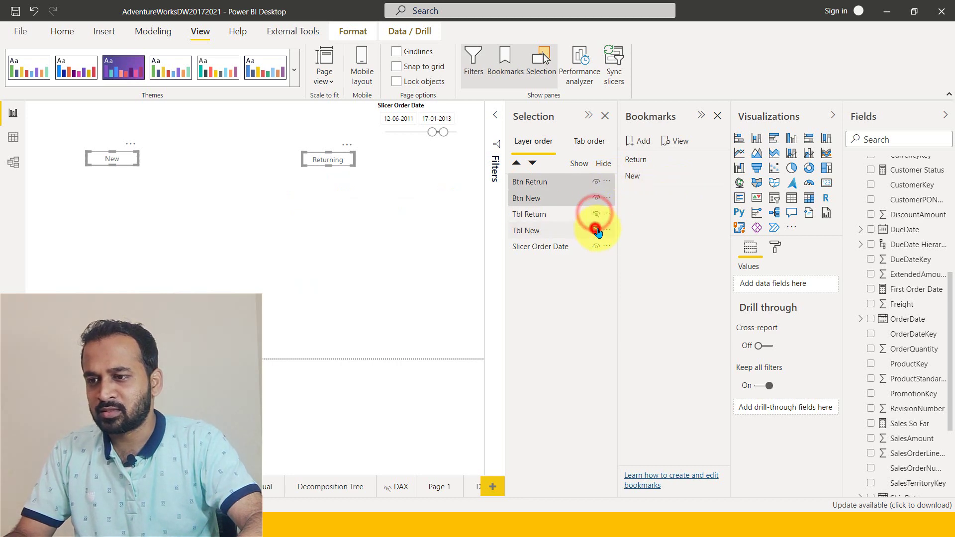
click(596, 229)
click(530, 182)
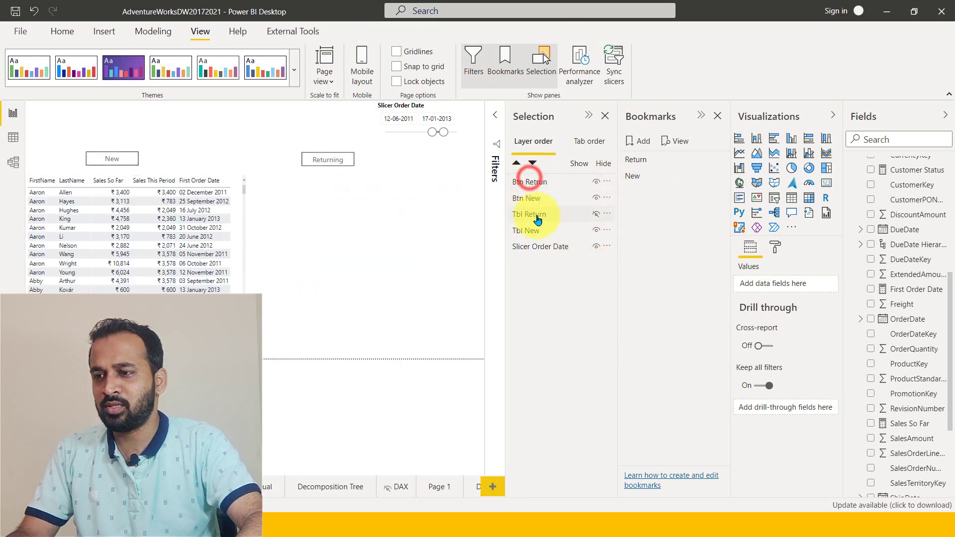
click(535, 182)
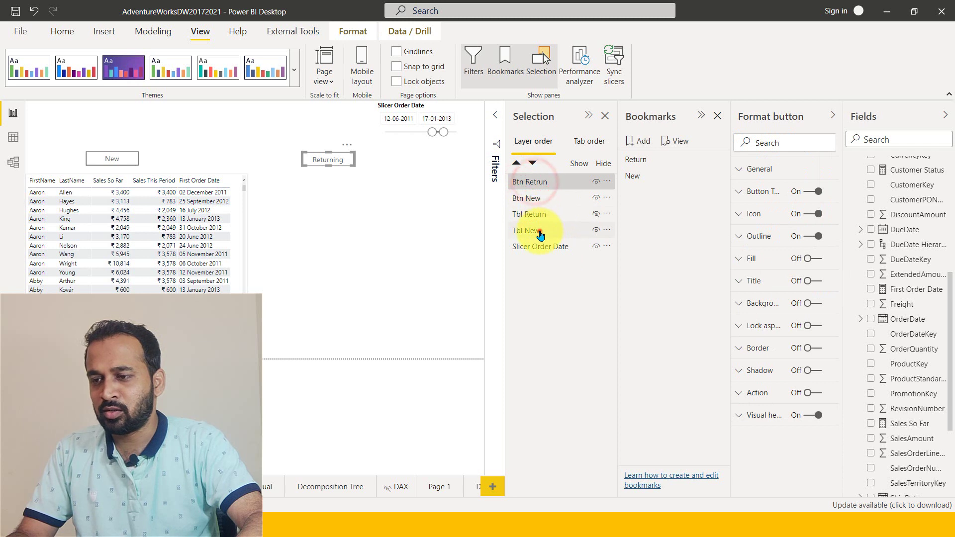
shift+click(539, 230)
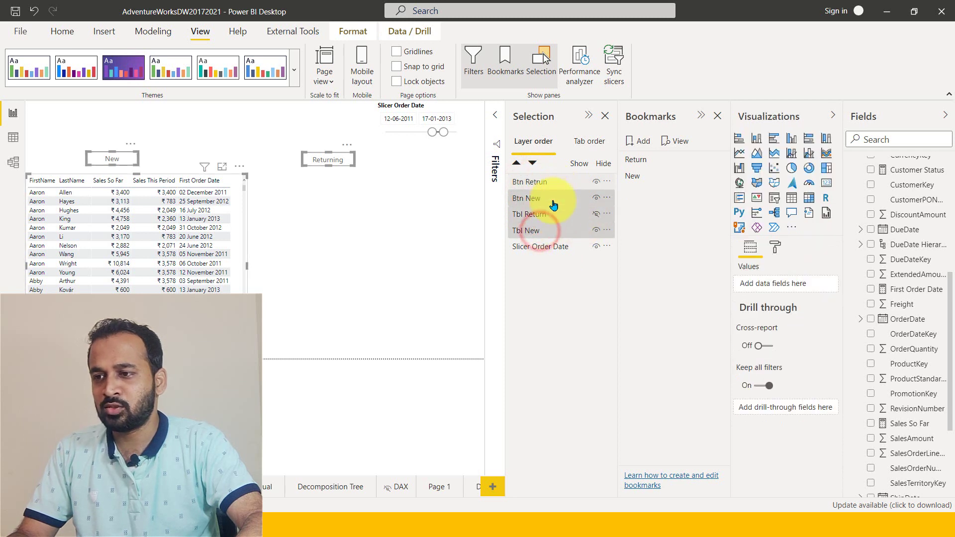
- Limit the New bookmark to Selected visuals and update it with the current view
click(720, 177)
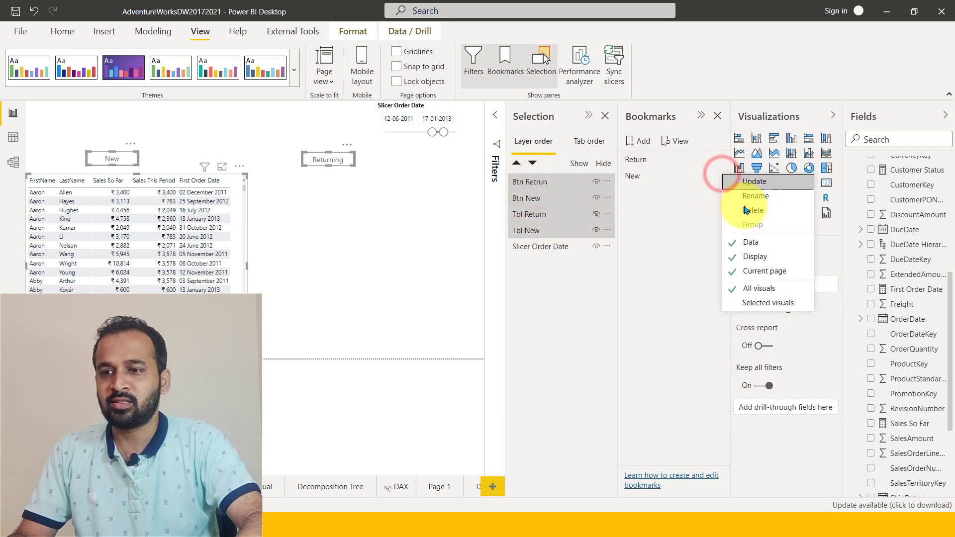
click(754, 308)
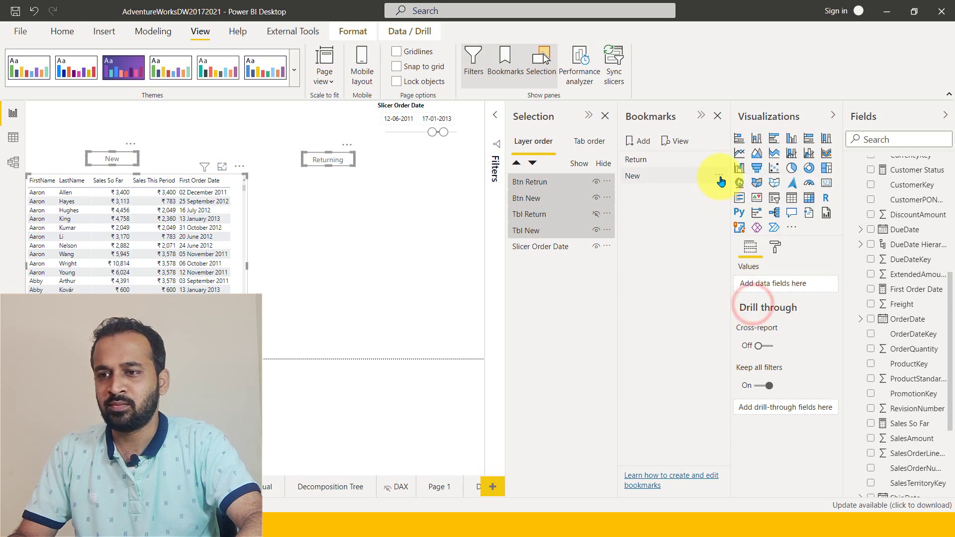
click(721, 178)
click(748, 180)
click(720, 175)
click(662, 219)
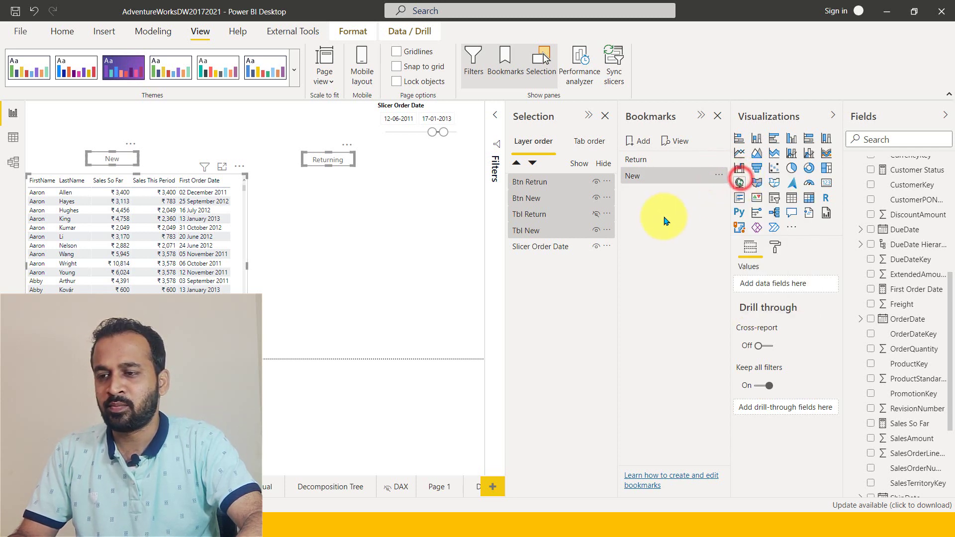
- Apply the Return bookmark and the New bookmark in turn to check which table each one shows
click(651, 159)
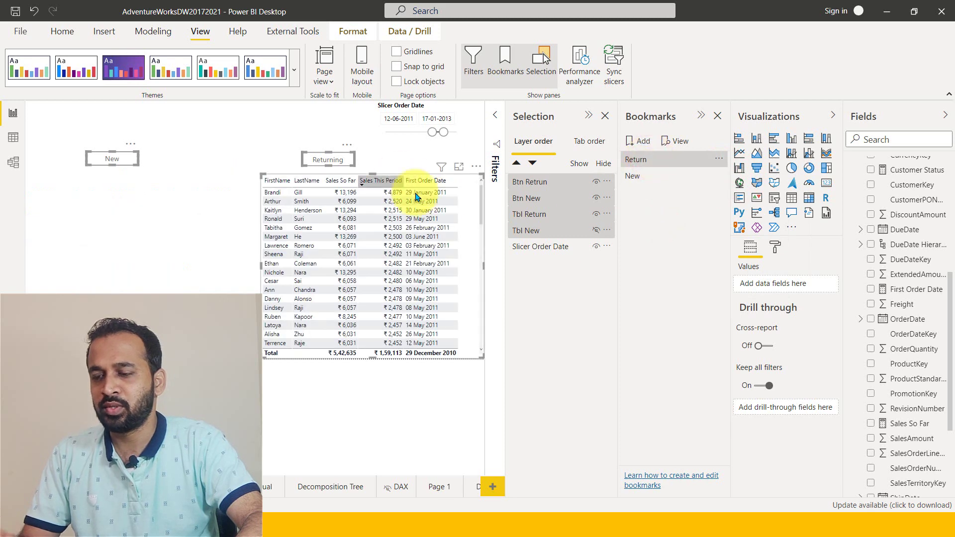
click(639, 176)
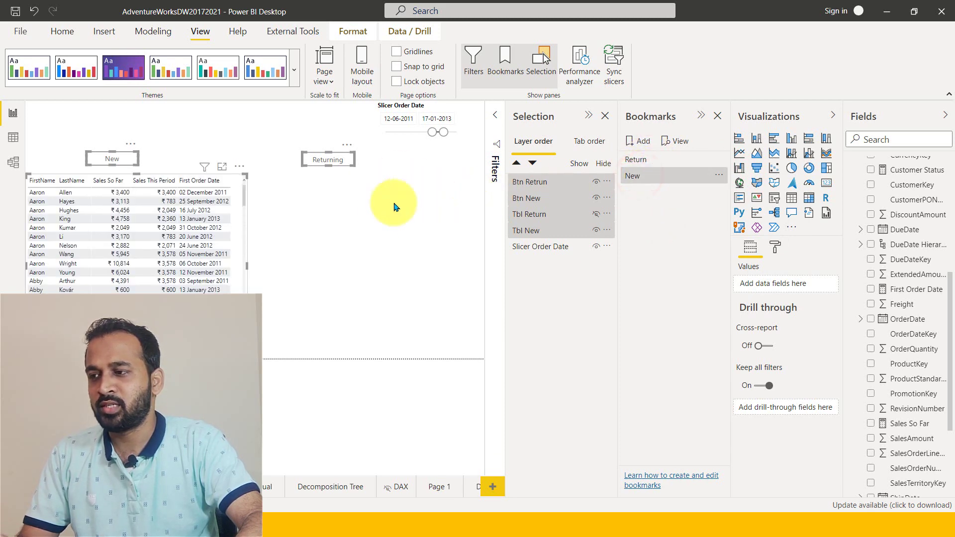
- Set the X position of the Tbl New table to 300 in its general formatting
click(256, 134)
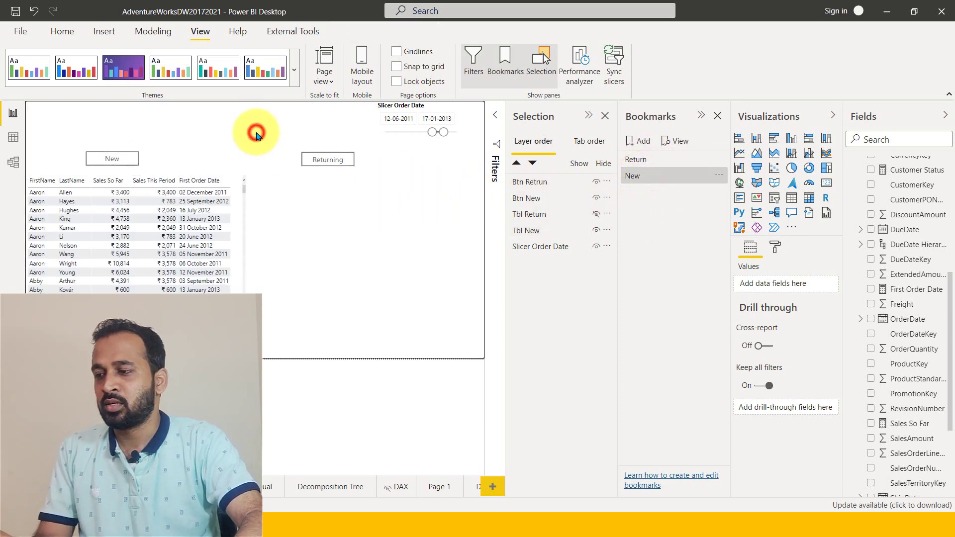
click(241, 177)
click(638, 176)
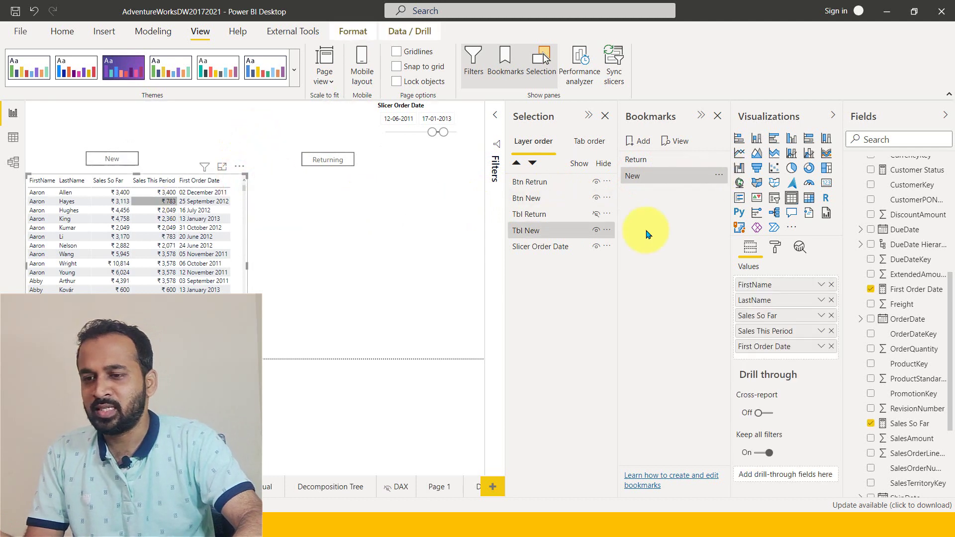
click(777, 251)
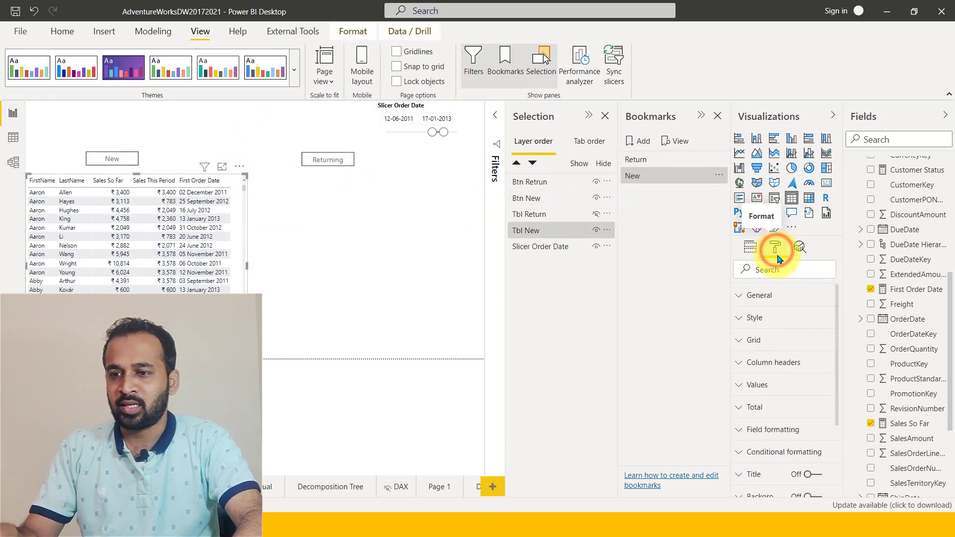
click(777, 320)
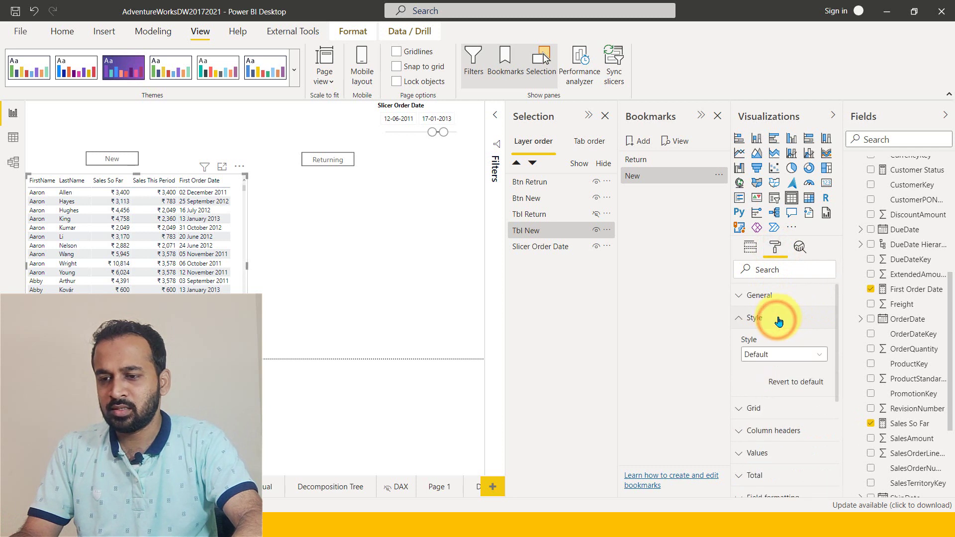
click(778, 319)
click(776, 296)
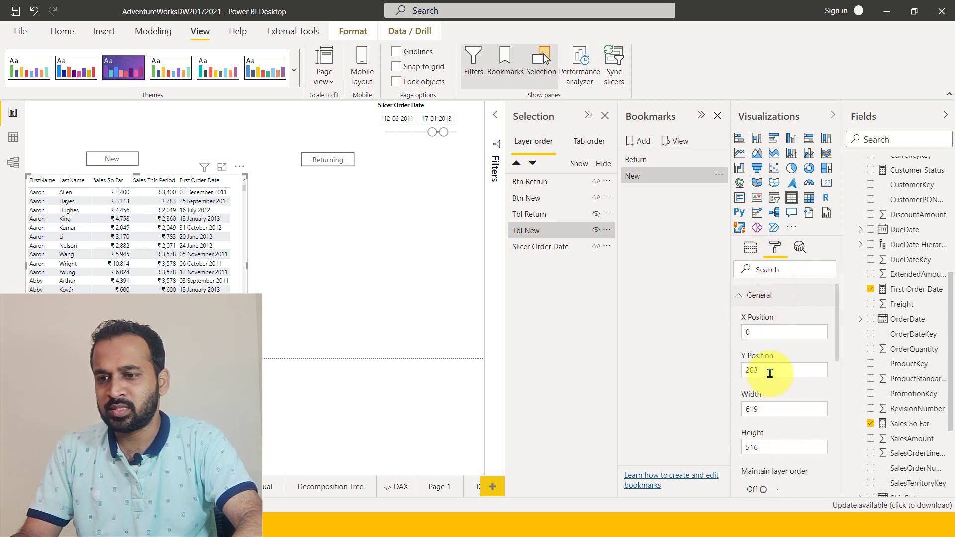
click(753, 338)
text(200)
key(Return)
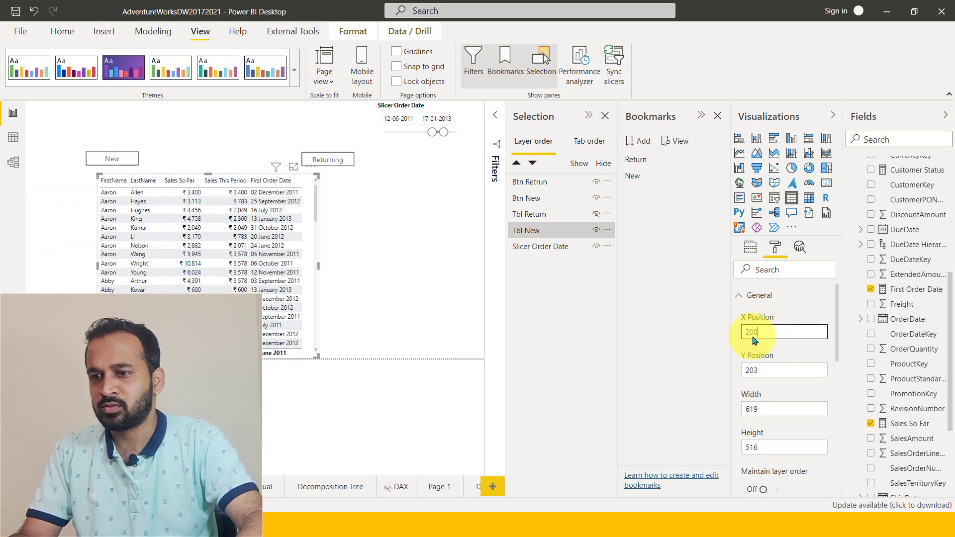
text(300)
key(Return)
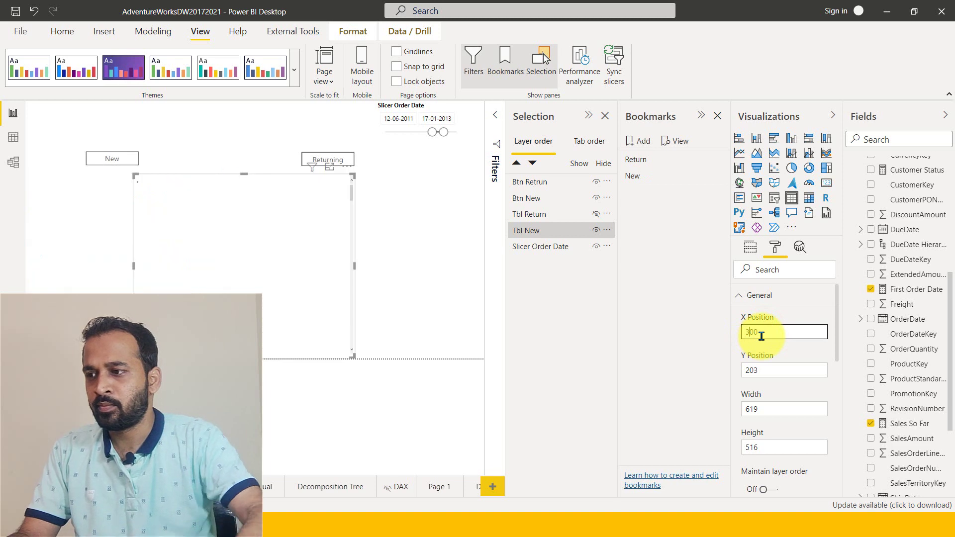
- Apply the Return bookmark and set the X position of the Tbl Return table to 300
click(643, 180)
click(649, 165)
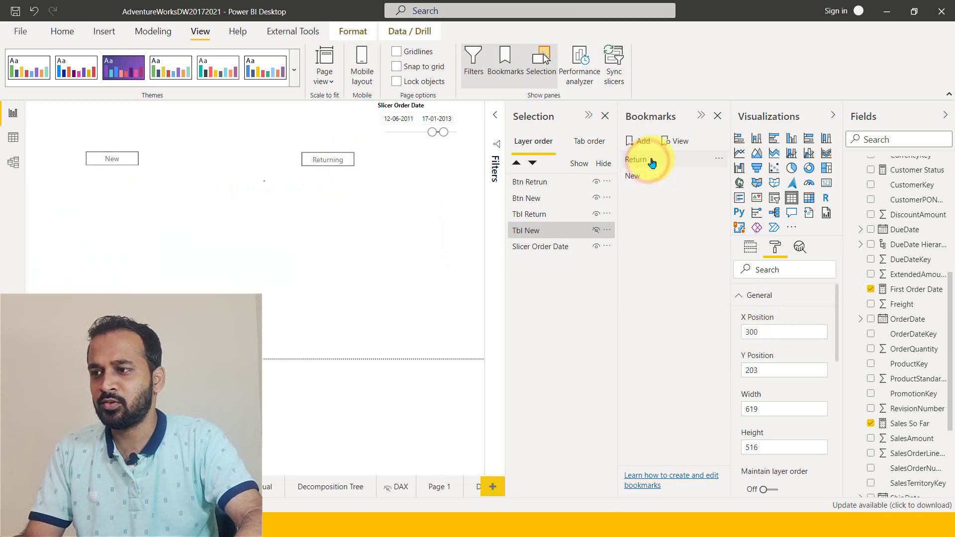
click(473, 239)
click(766, 330)
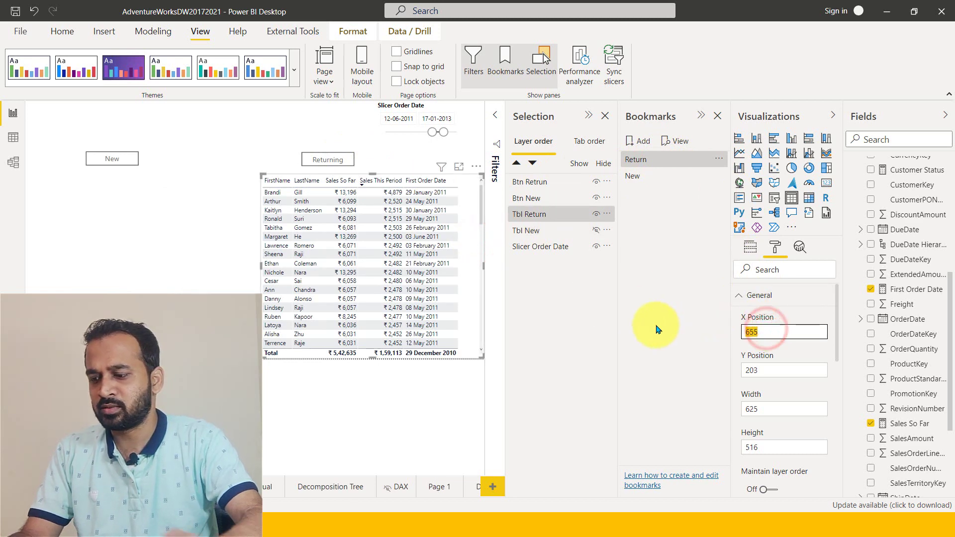
text(300)
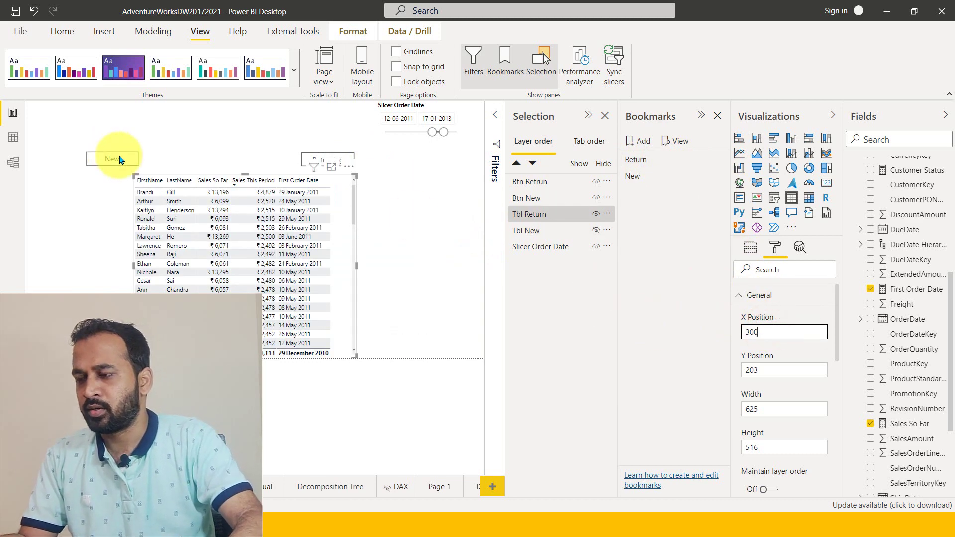
- Move the New button to X position 300 above the table, and collapse the Selection, Bookmarks, formatting and Fields panes
drag(113, 162, 159, 164)
click(589, 116)
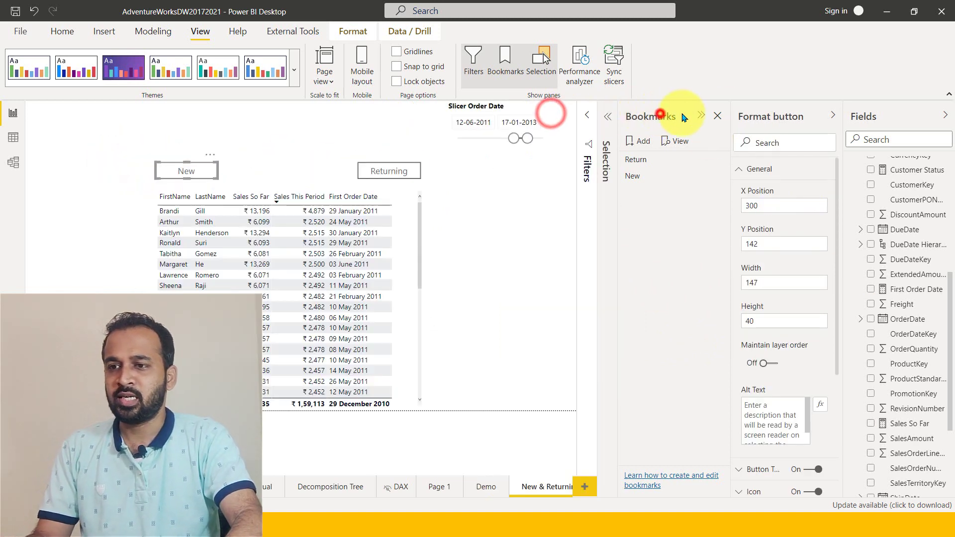
click(701, 116)
click(832, 116)
click(945, 116)
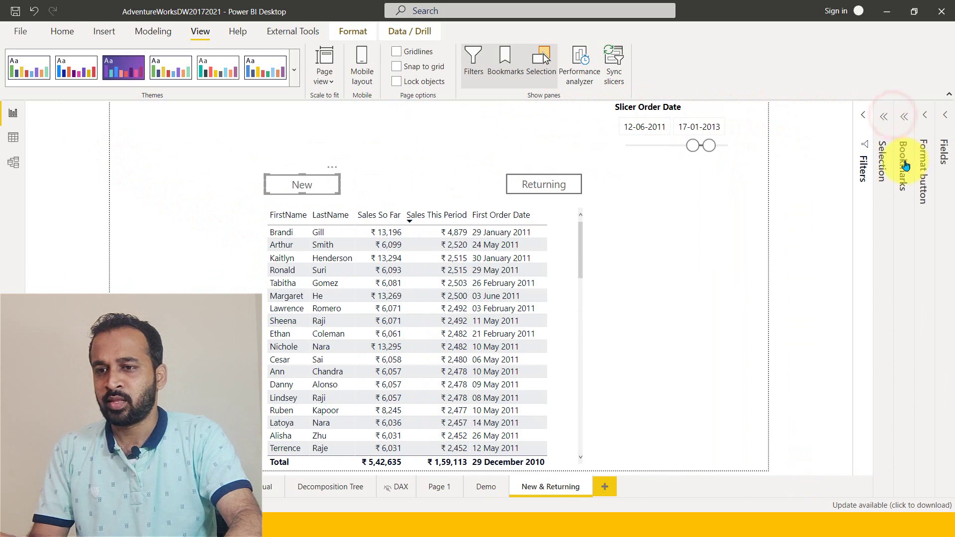
- Turn on the New button's action with type Bookmark and link it to the New bookmark
click(924, 169)
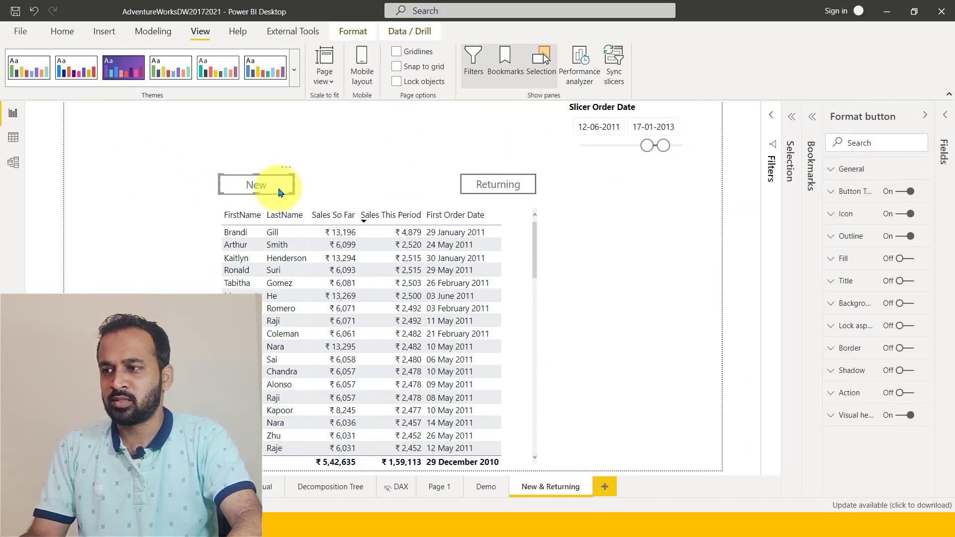
click(908, 393)
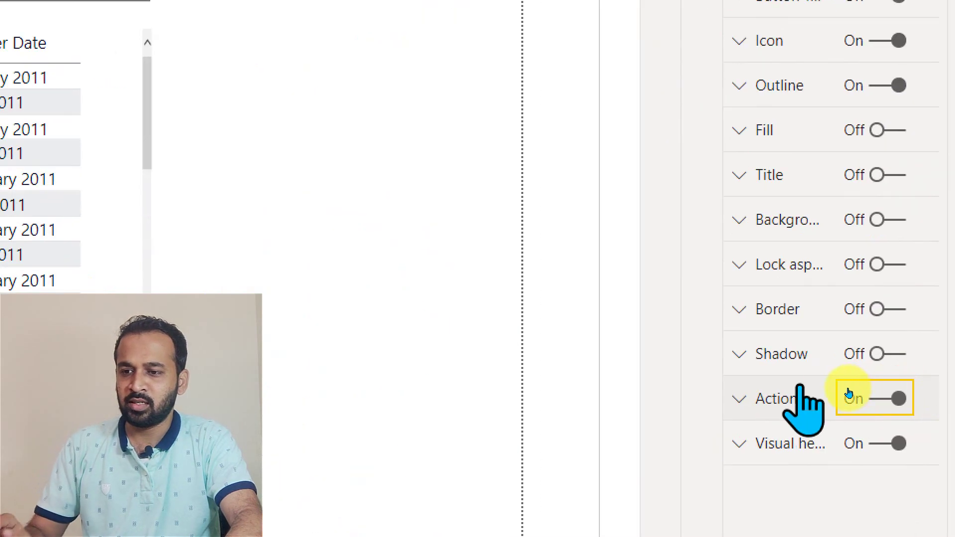
click(868, 391)
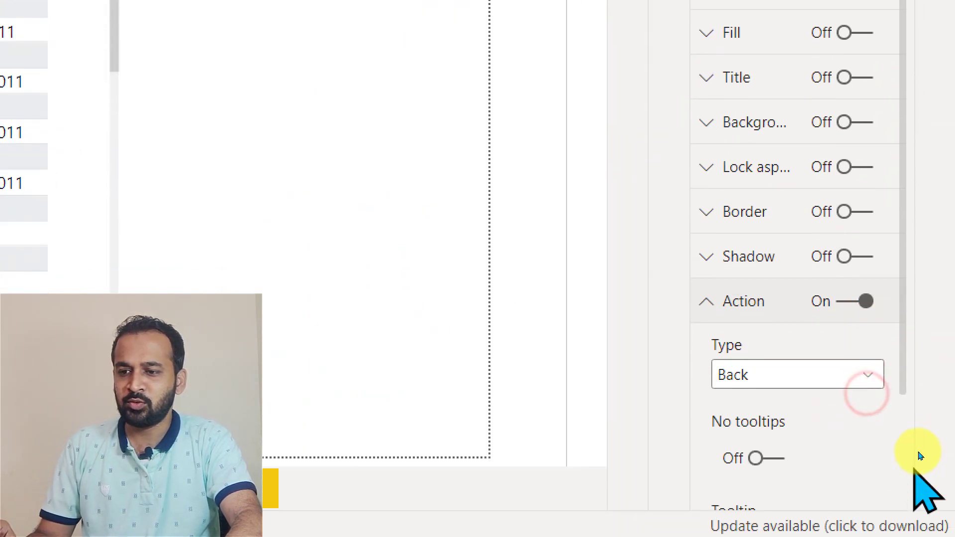
click(825, 470)
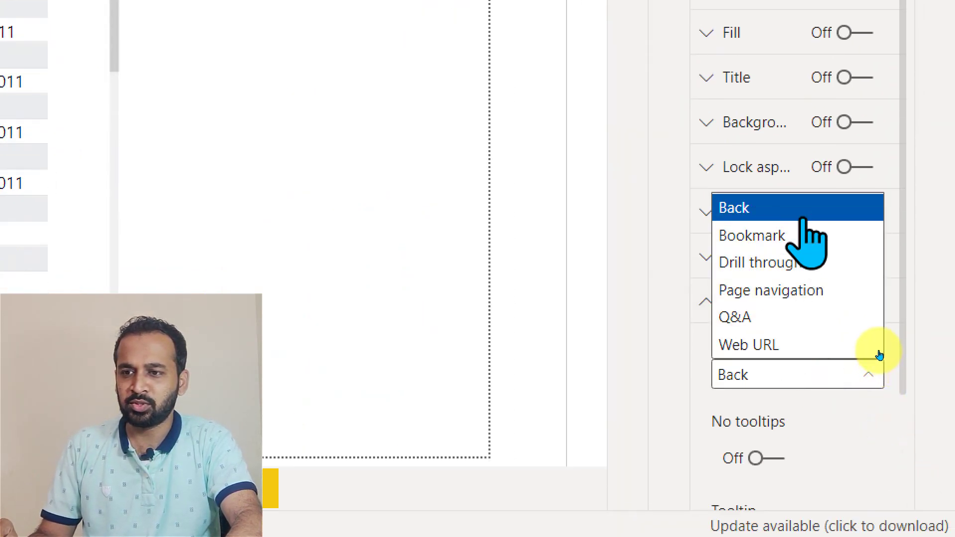
click(800, 236)
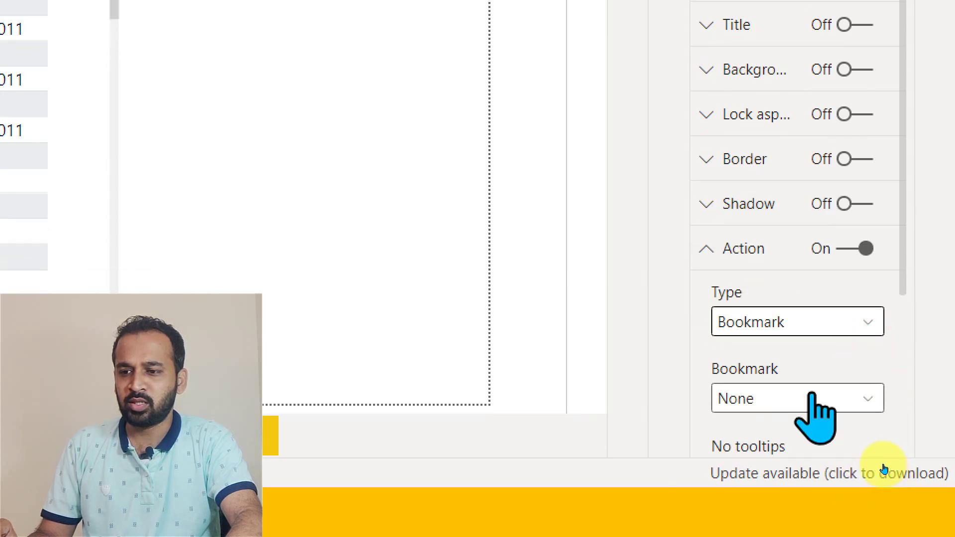
click(833, 455)
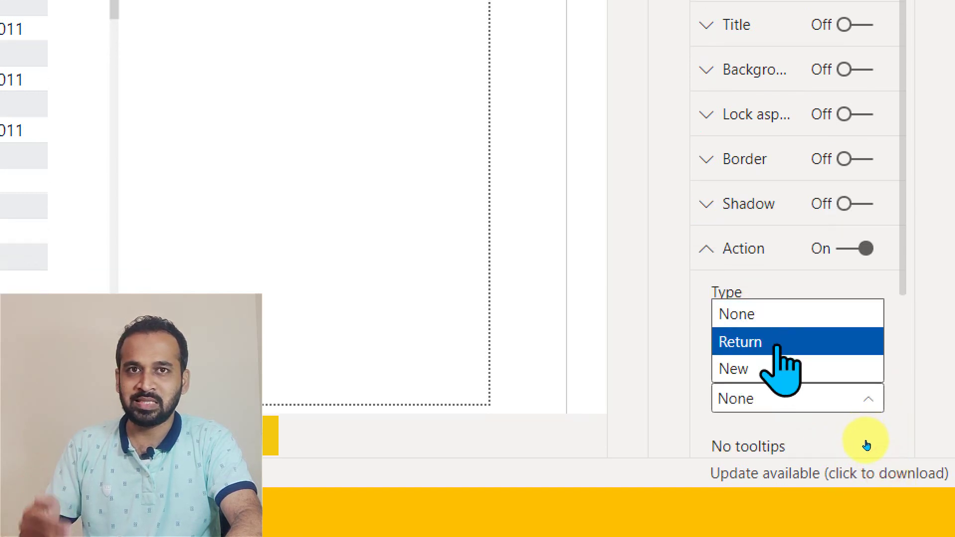
click(748, 369)
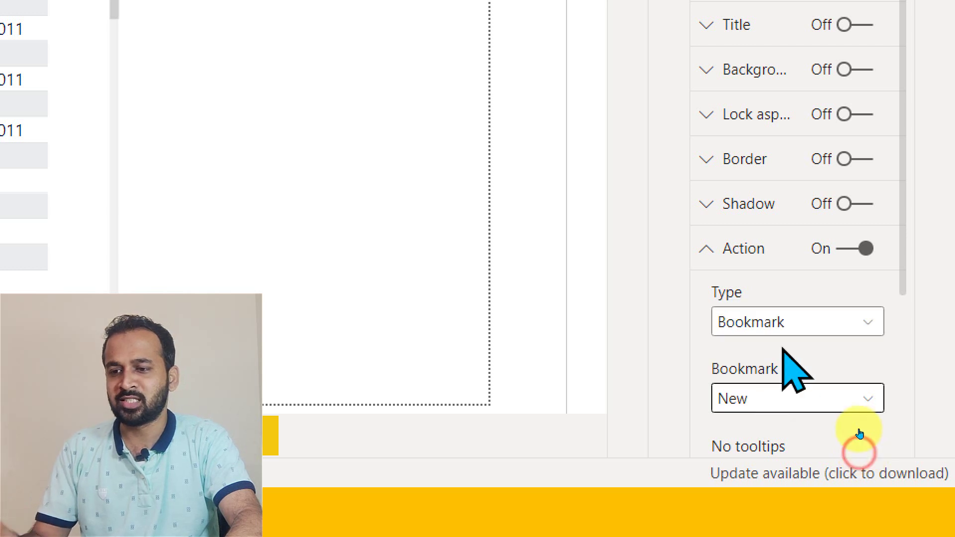
click(721, 251)
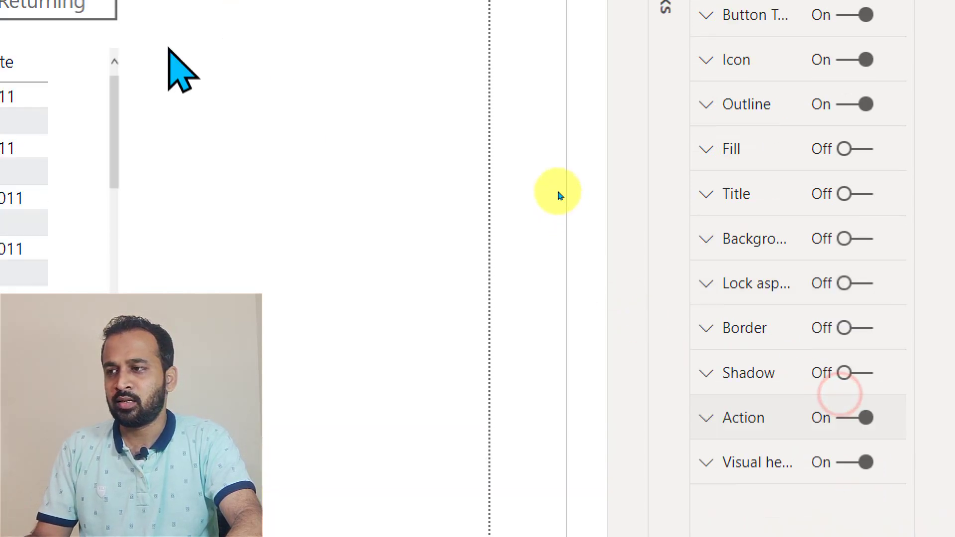
- Turn on the Returning button's action with type Bookmark and link it to the Return bookmark
click(58, 7)
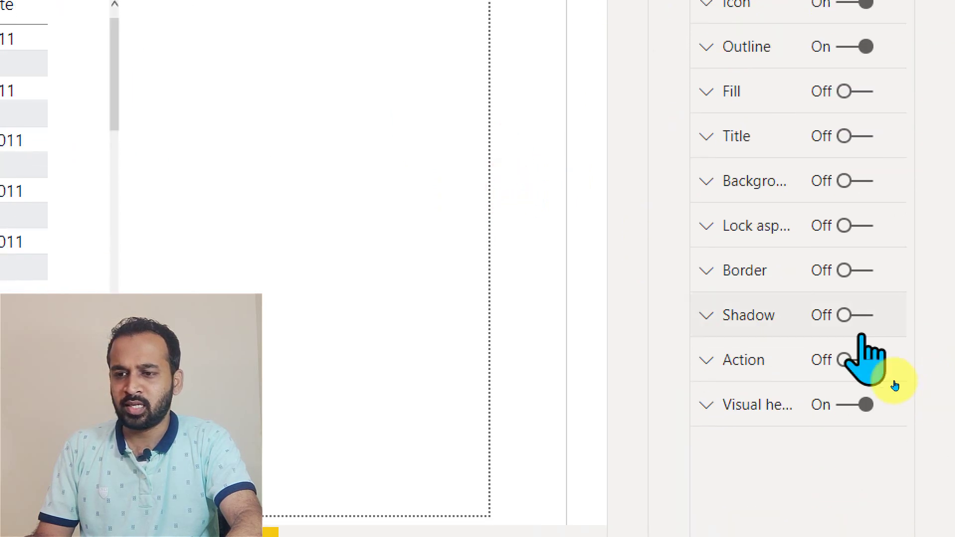
click(855, 360)
click(746, 361)
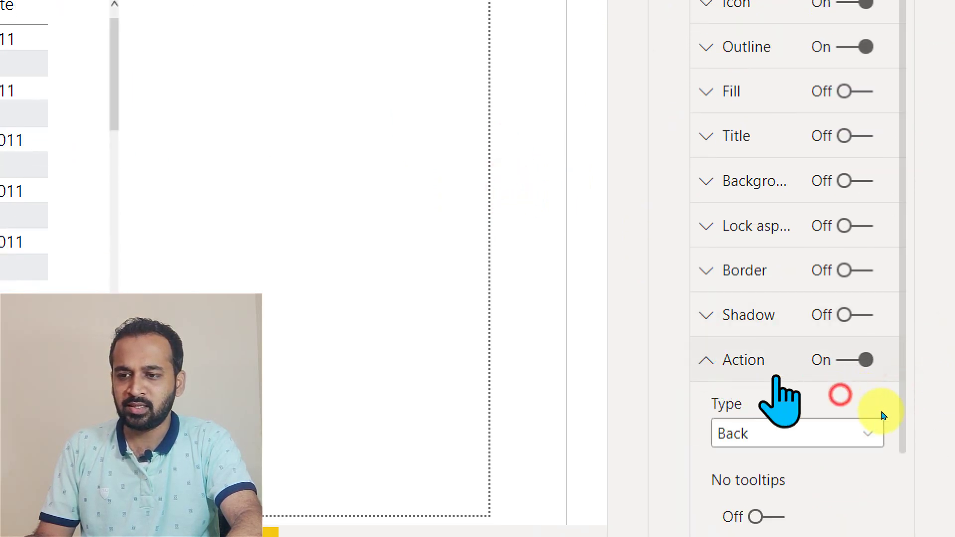
click(840, 433)
click(751, 294)
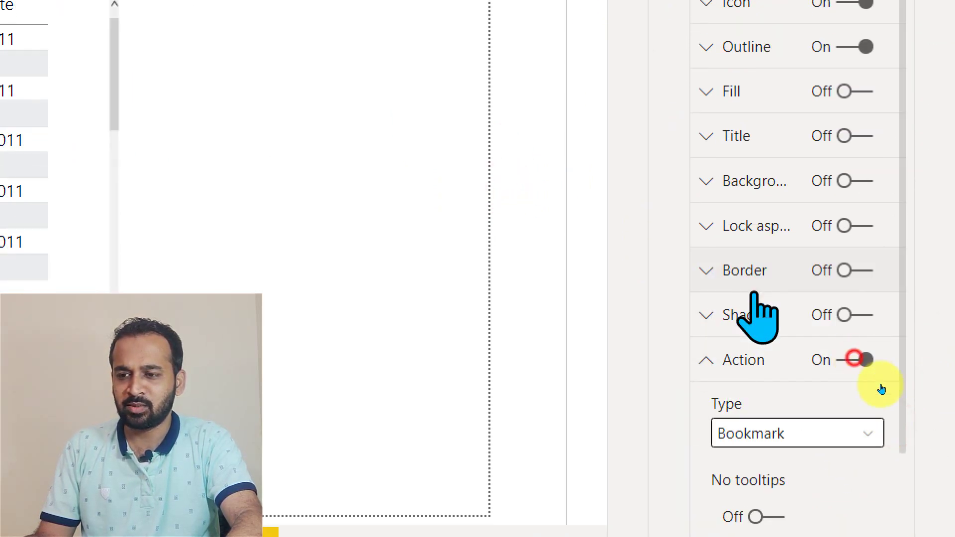
click(837, 434)
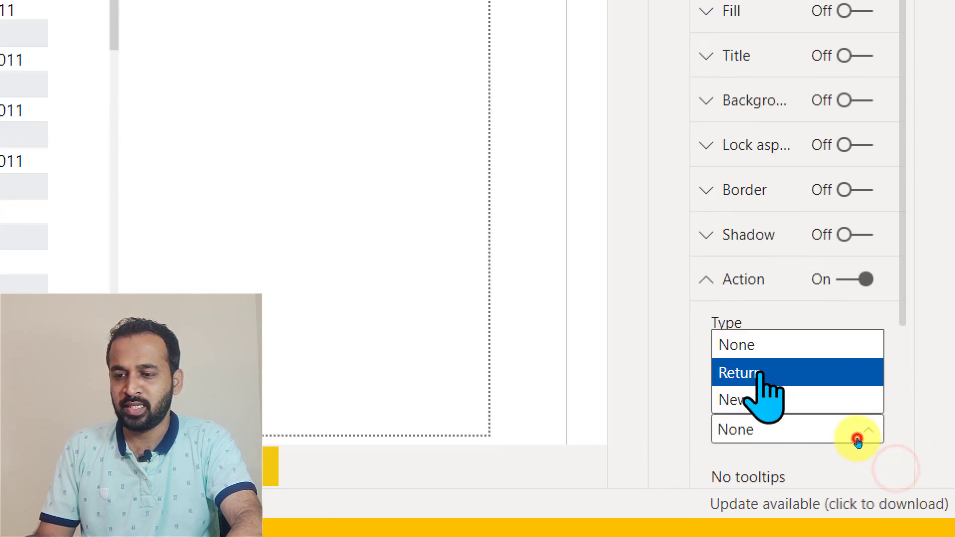
click(767, 372)
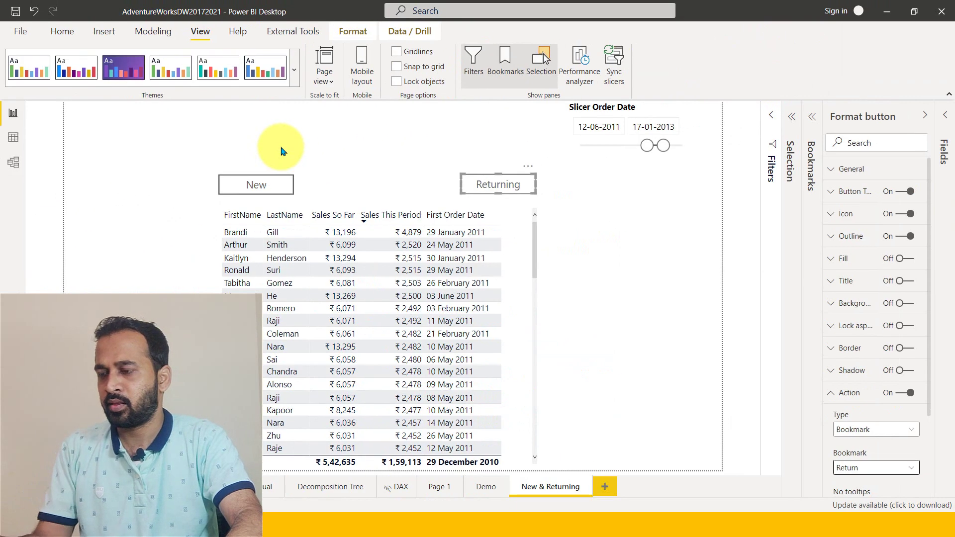
- Follow the New and Returning button links in turn to test the table switching
click(164, 165)
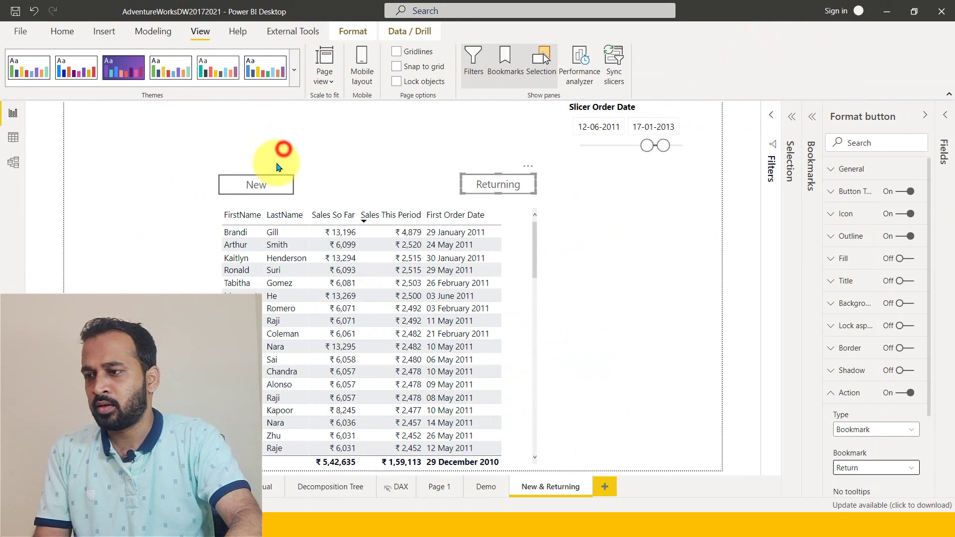
ctrl+click(268, 192)
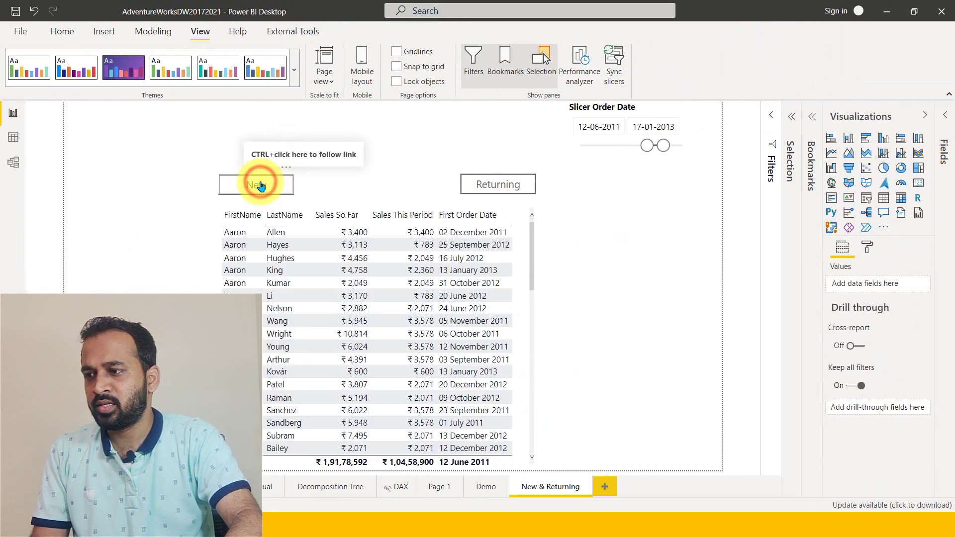
ctrl+click(494, 185)
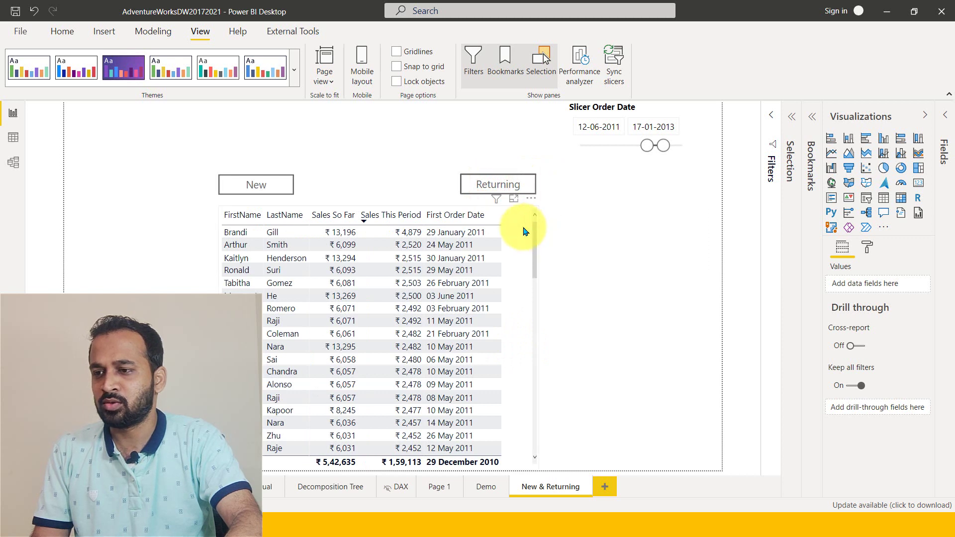
- Turn on the title of the returning customers table and set its text to Returning Customers
click(523, 230)
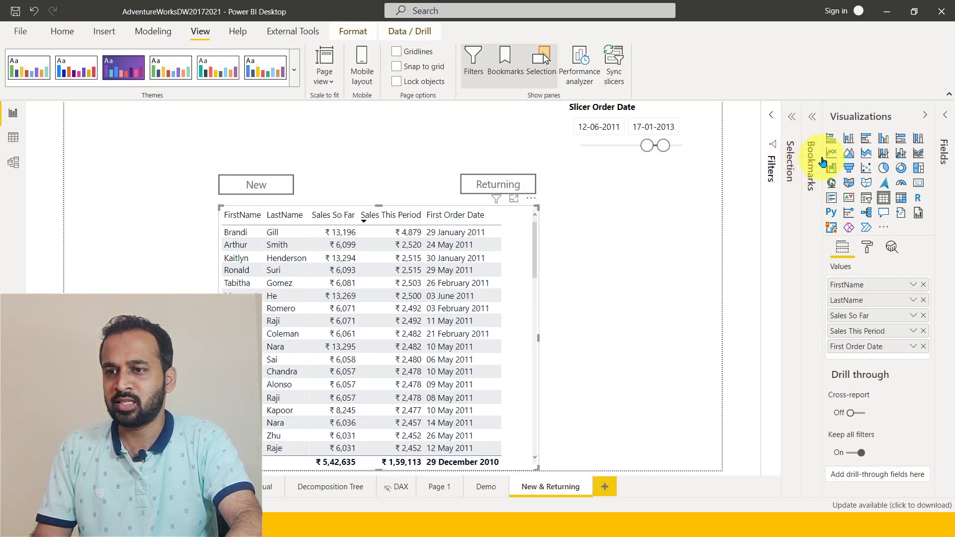
click(773, 167)
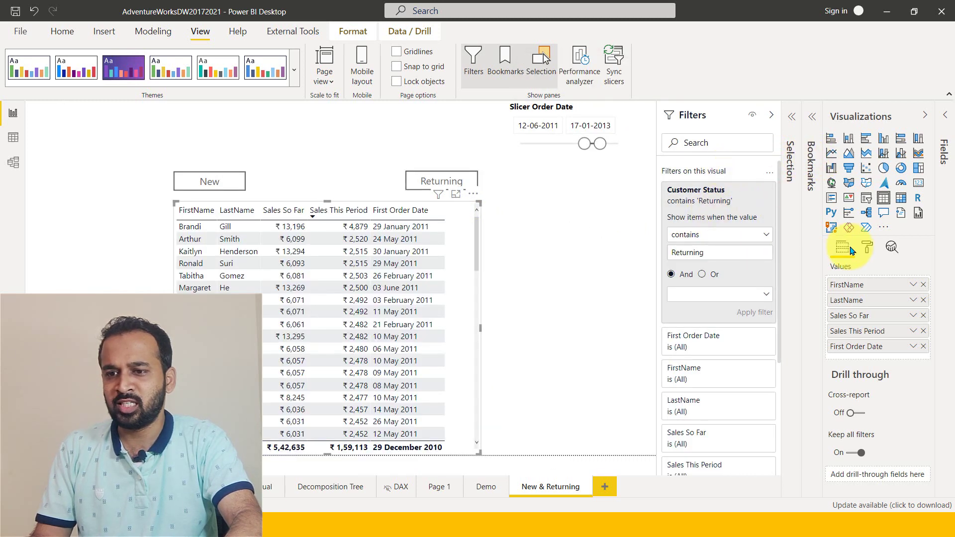
click(869, 249)
scroll(887, 392, down, 2)
click(905, 412)
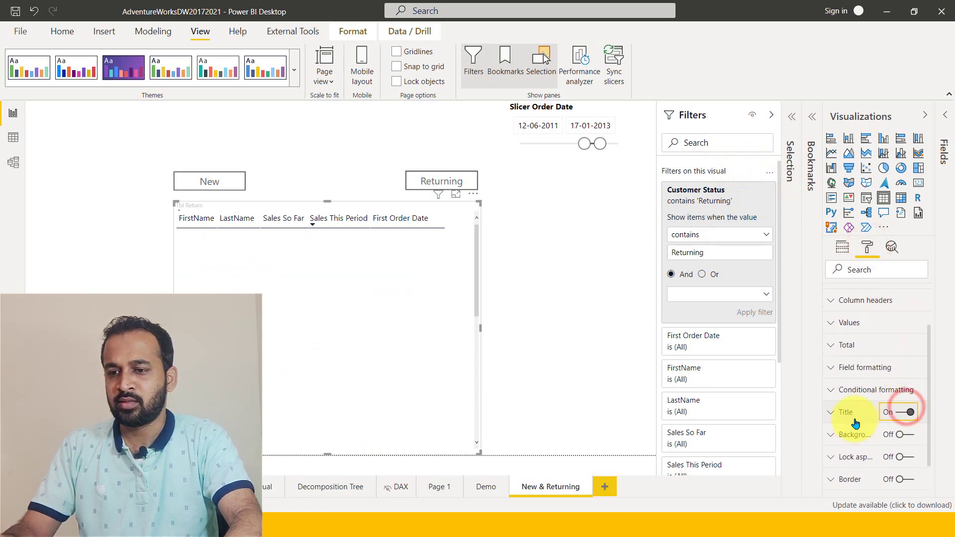
click(850, 414)
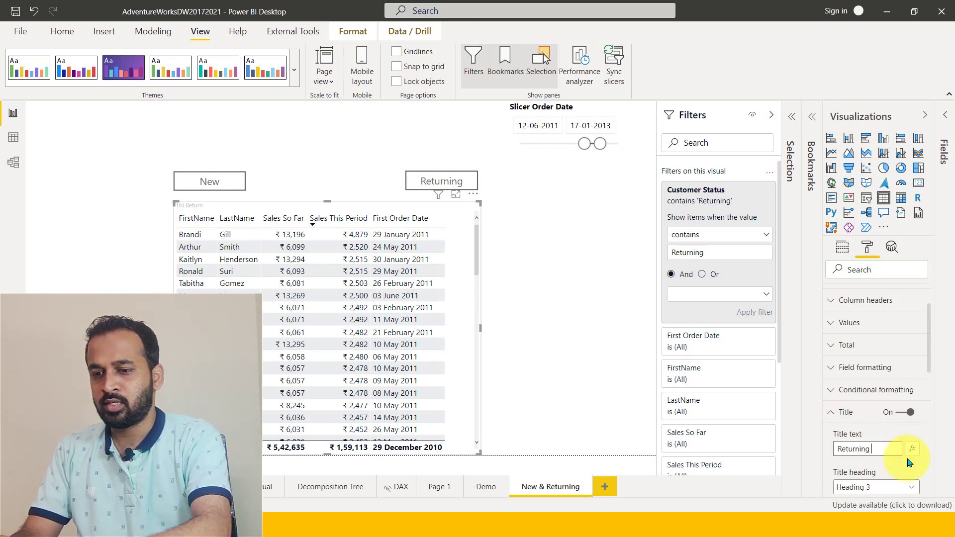
key(Return)
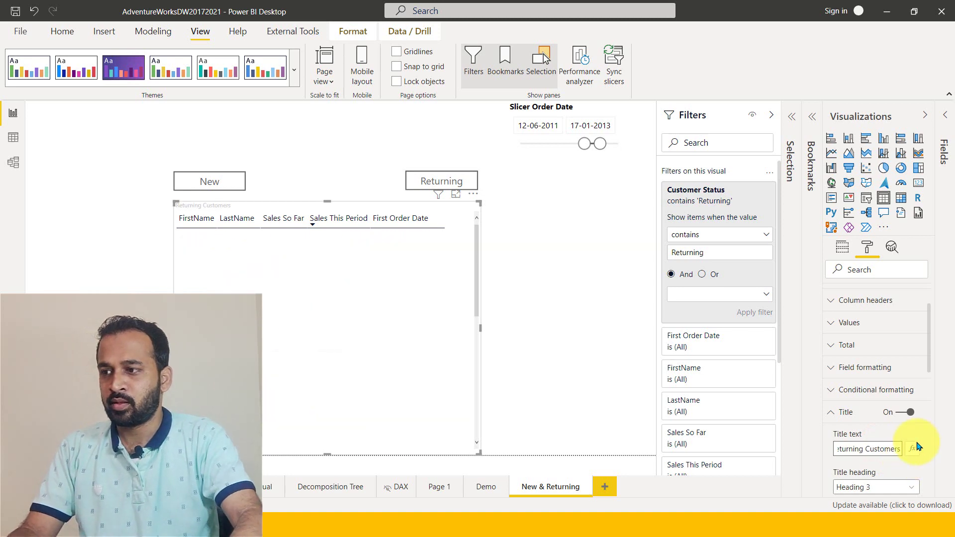
- Change the font color of the Returning Customers title to black
scroll(898, 438, down, 3)
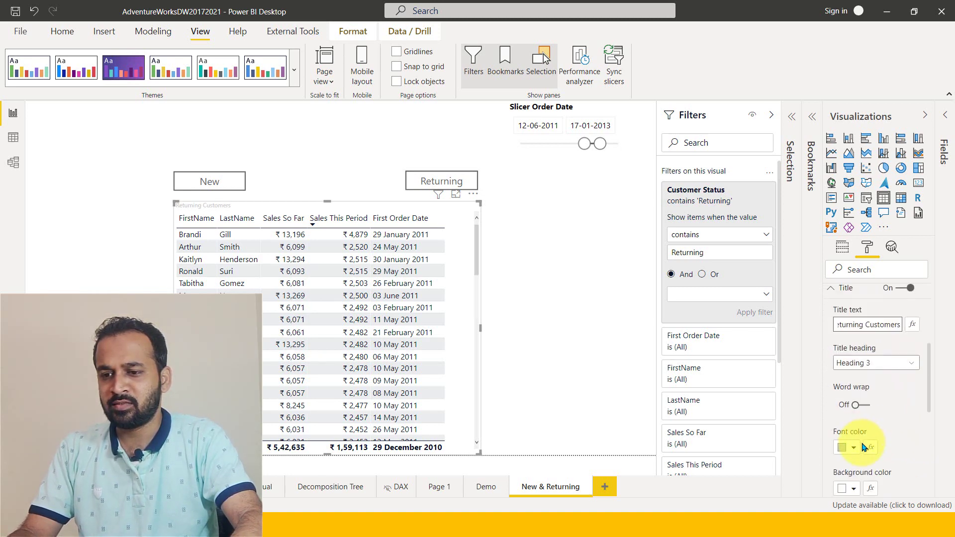
click(855, 453)
click(786, 241)
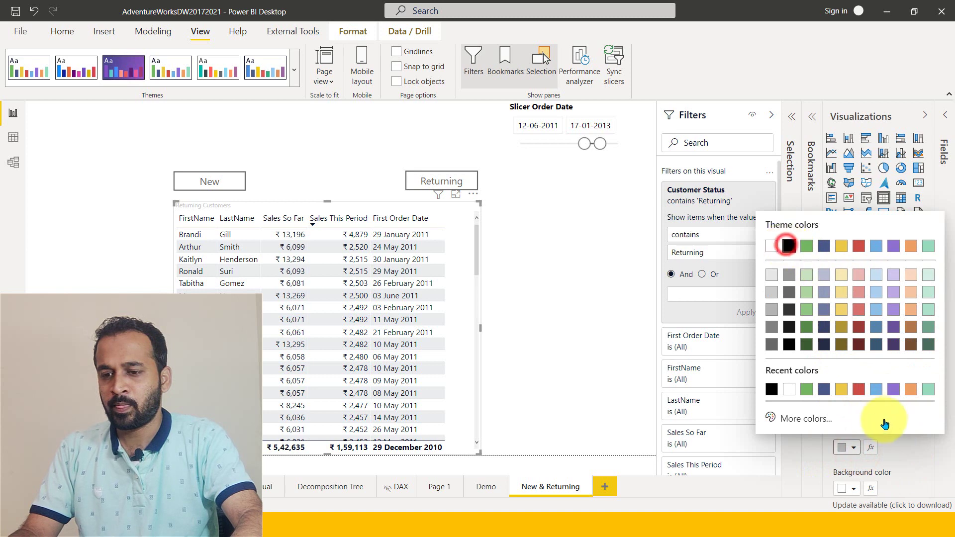
- Set the Returning Customers title's text size to 15 pt and center its alignment
scroll(882, 426, down, 4)
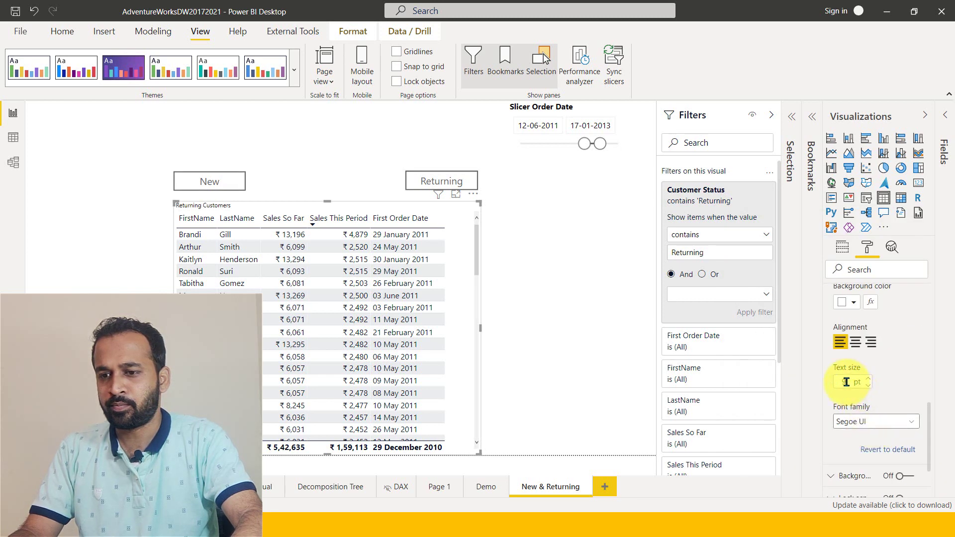
text(15)
key(Return)
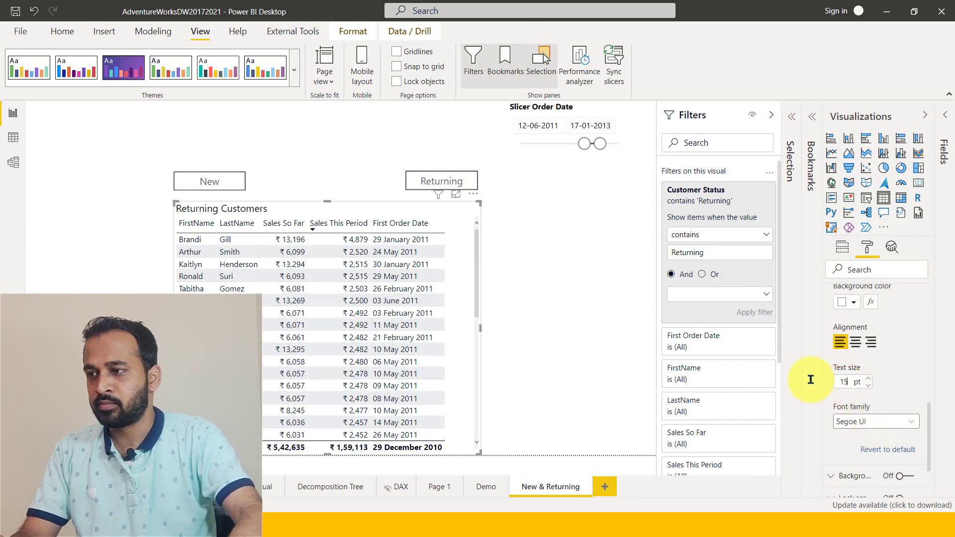
click(855, 342)
- Show the new customers table through the New button, turn on its title and set the title text to New Customers
click(223, 185)
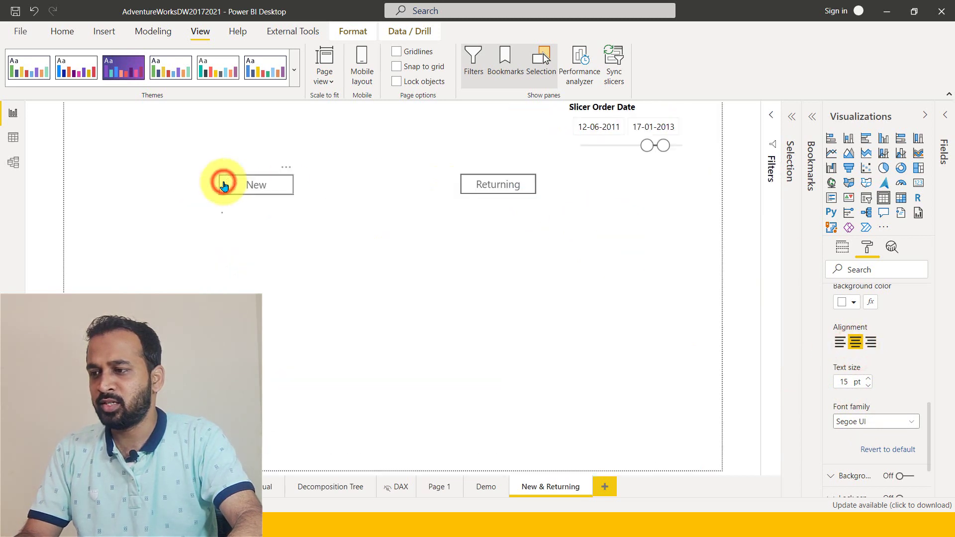
click(522, 223)
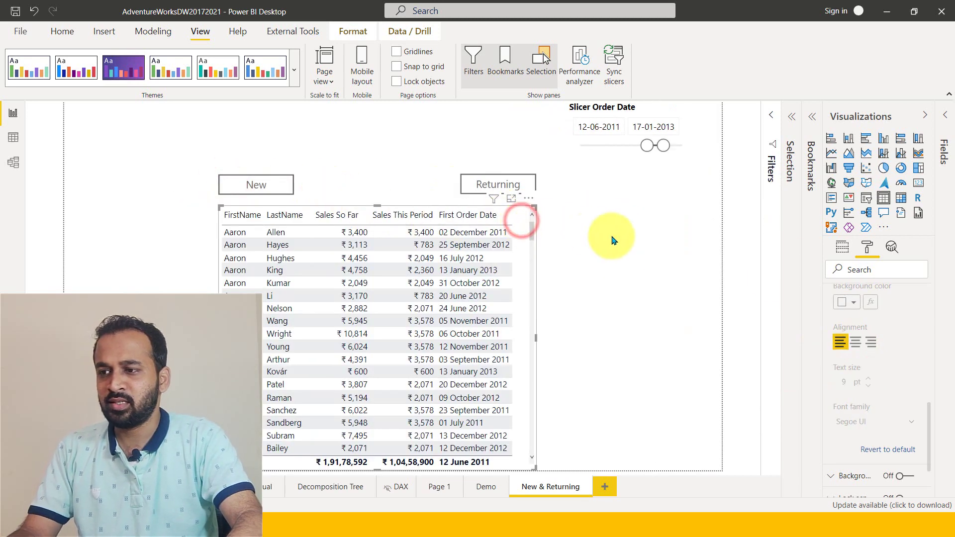
scroll(890, 333, up, 5)
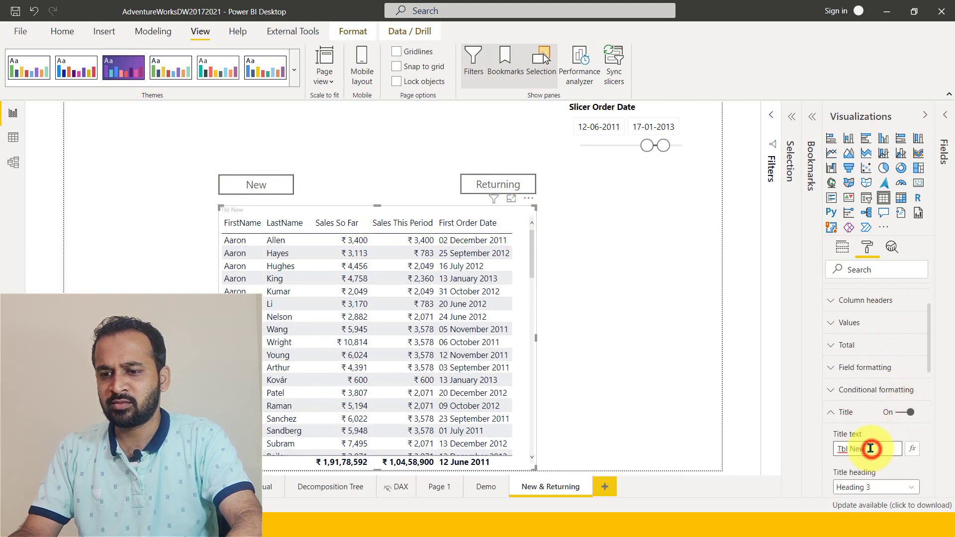
triple_click(871, 448)
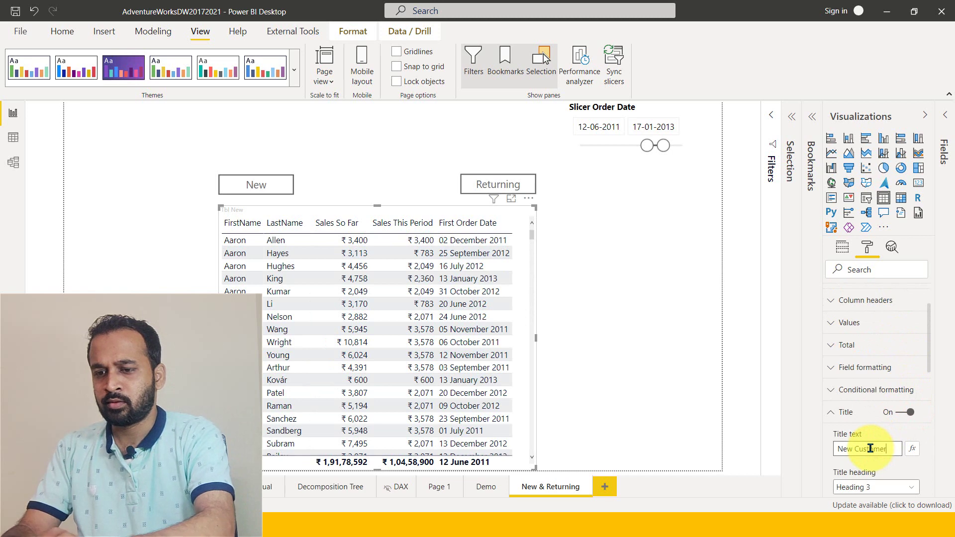
- Change the font color of the New Customers title to black
scroll(873, 442, down, 5)
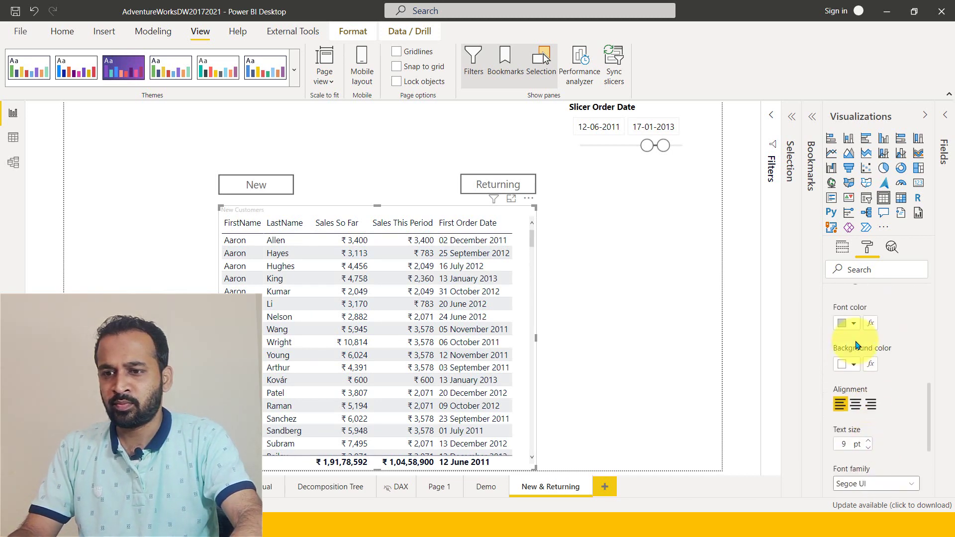
click(852, 325)
click(790, 123)
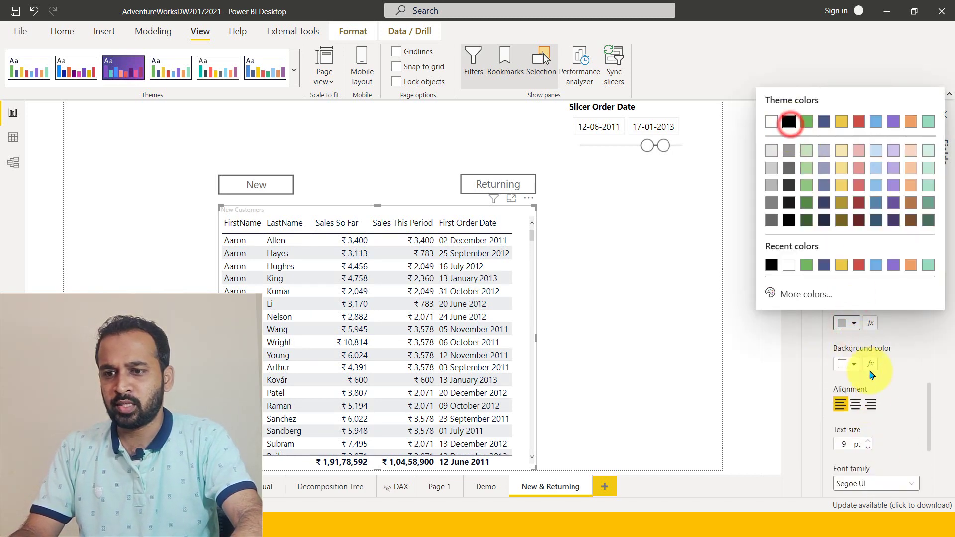
- Center the New Customers title, set its text size to 15 pt and deselect the table
click(854, 405)
double_click(844, 443)
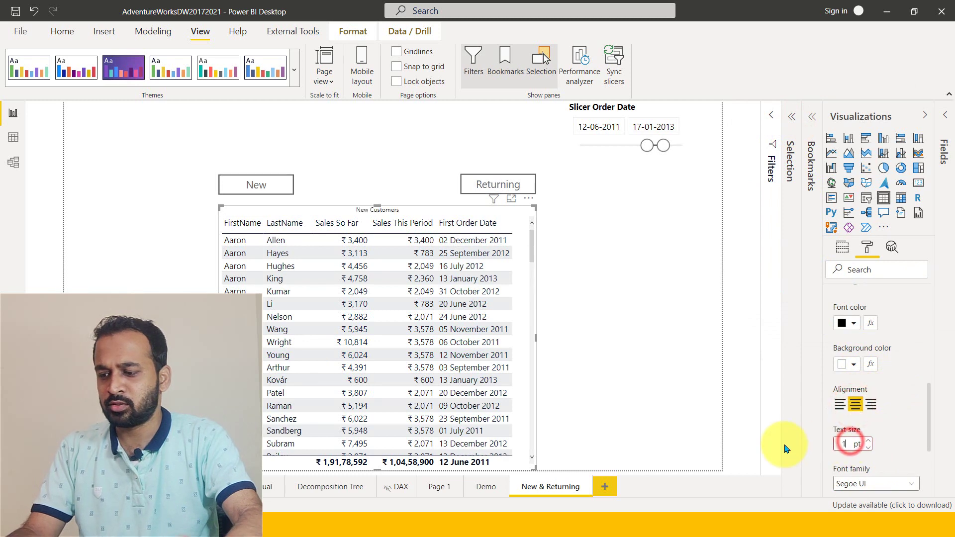
text(15)
click(590, 236)
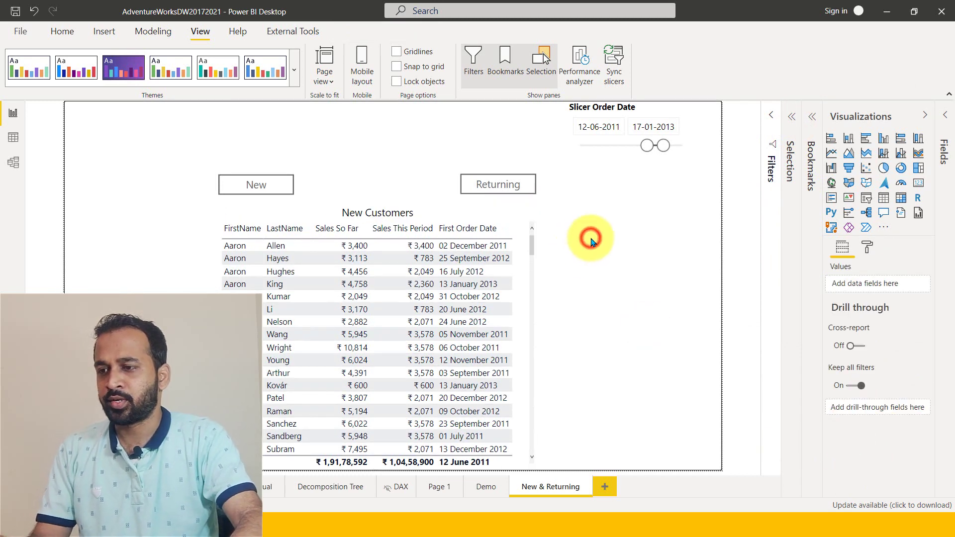
- Follow the Returning and New button links in turn to check the switching between the titled tables
ctrl+click(498, 187)
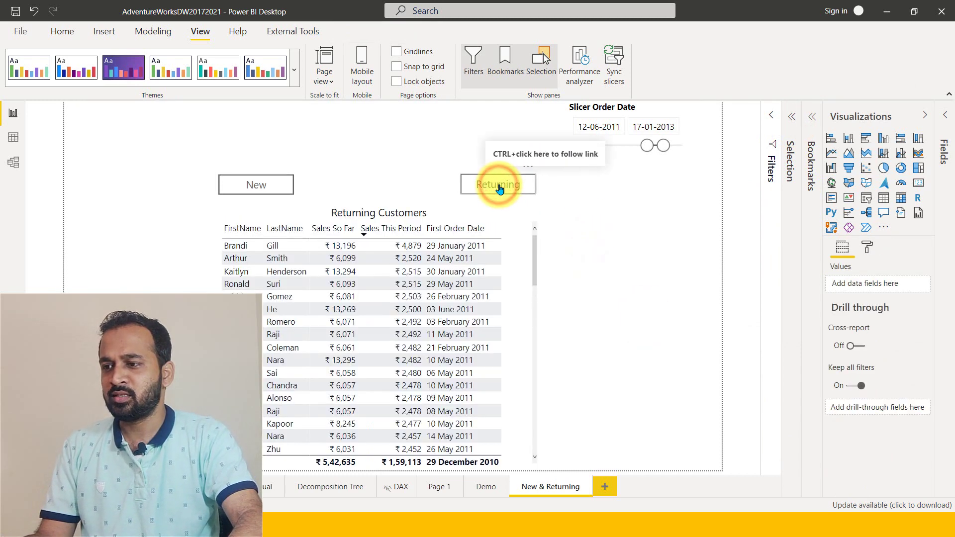
ctrl+click(256, 186)
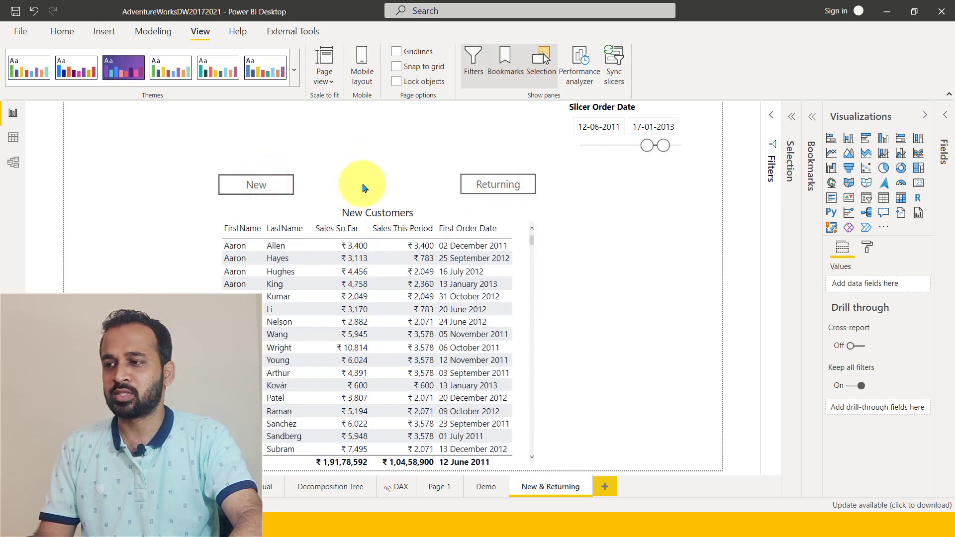
click(366, 162)
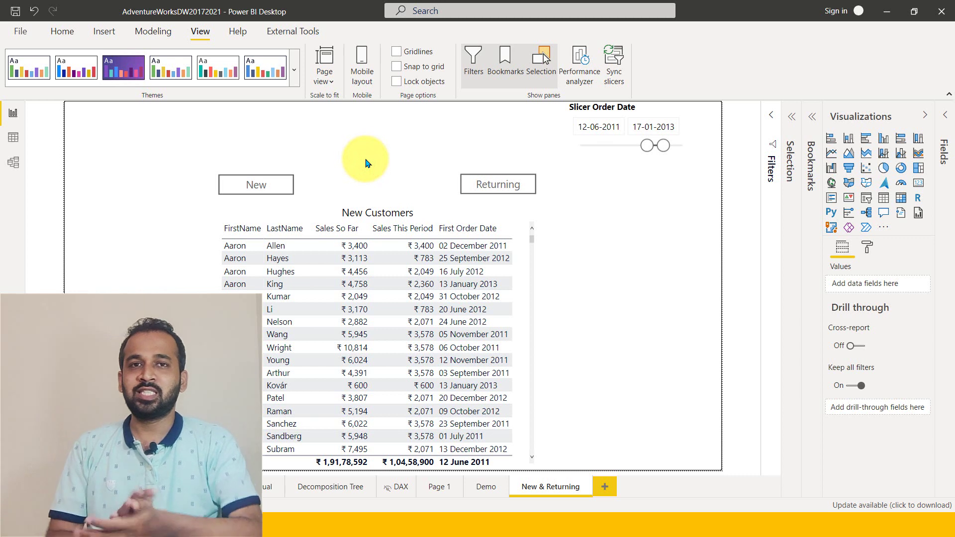